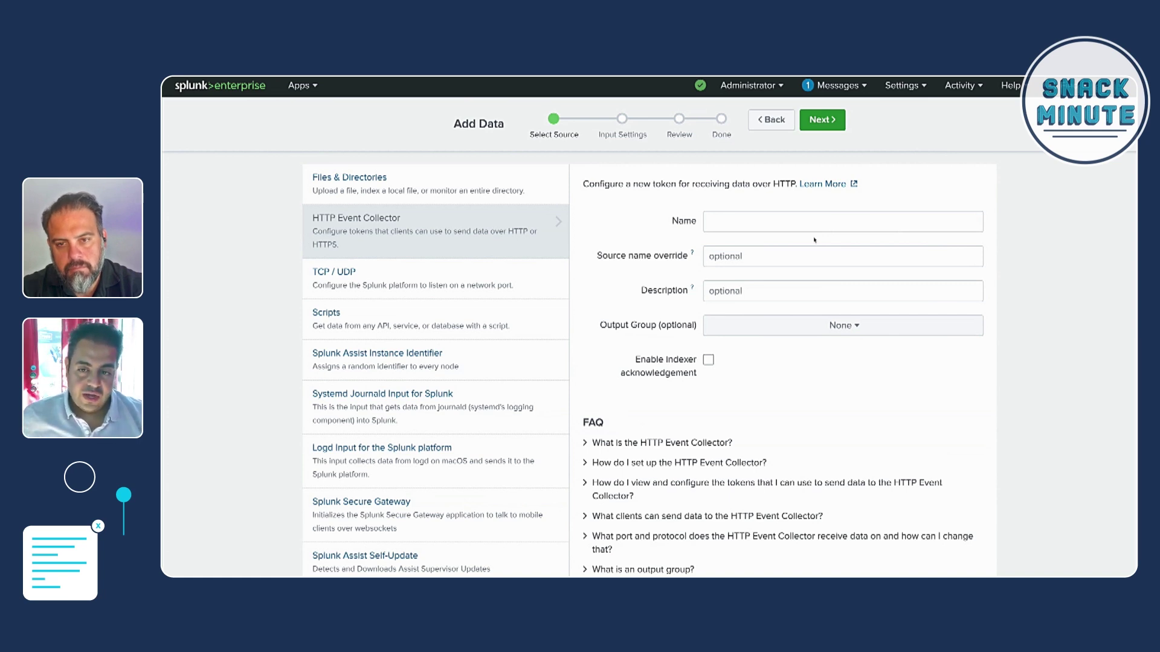
Name the new HTTP Event Collector token "SnackMin Collector" and continue to the input settings
click(799, 224)
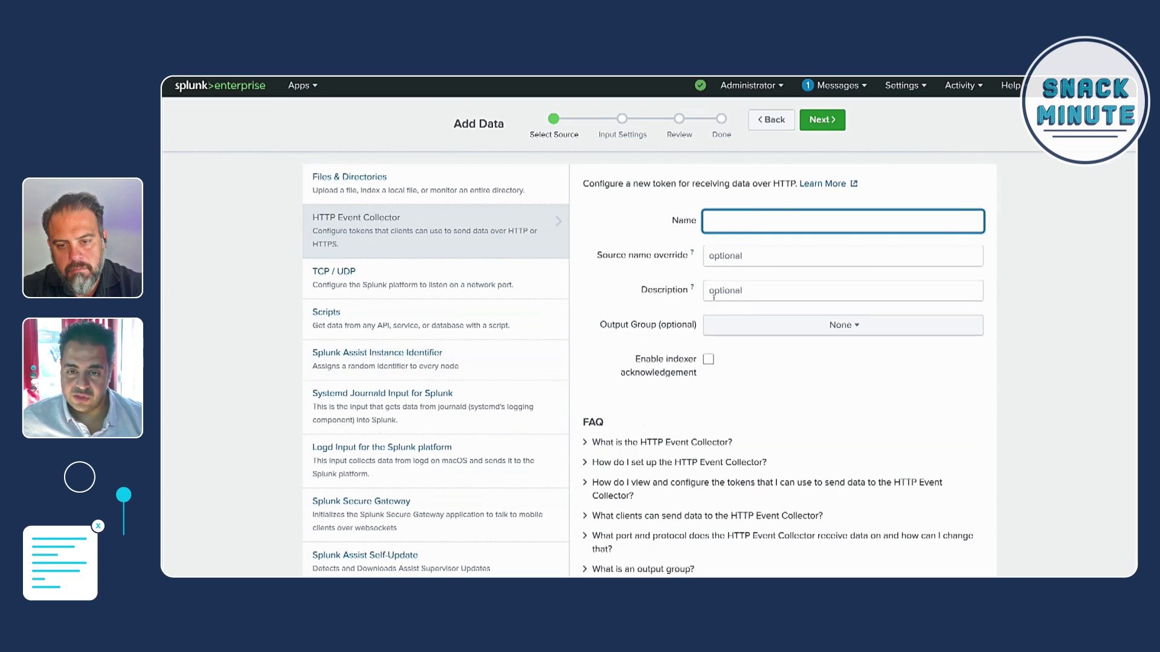
scroll(694, 302, down, 3)
scroll(712, 304, up, 3)
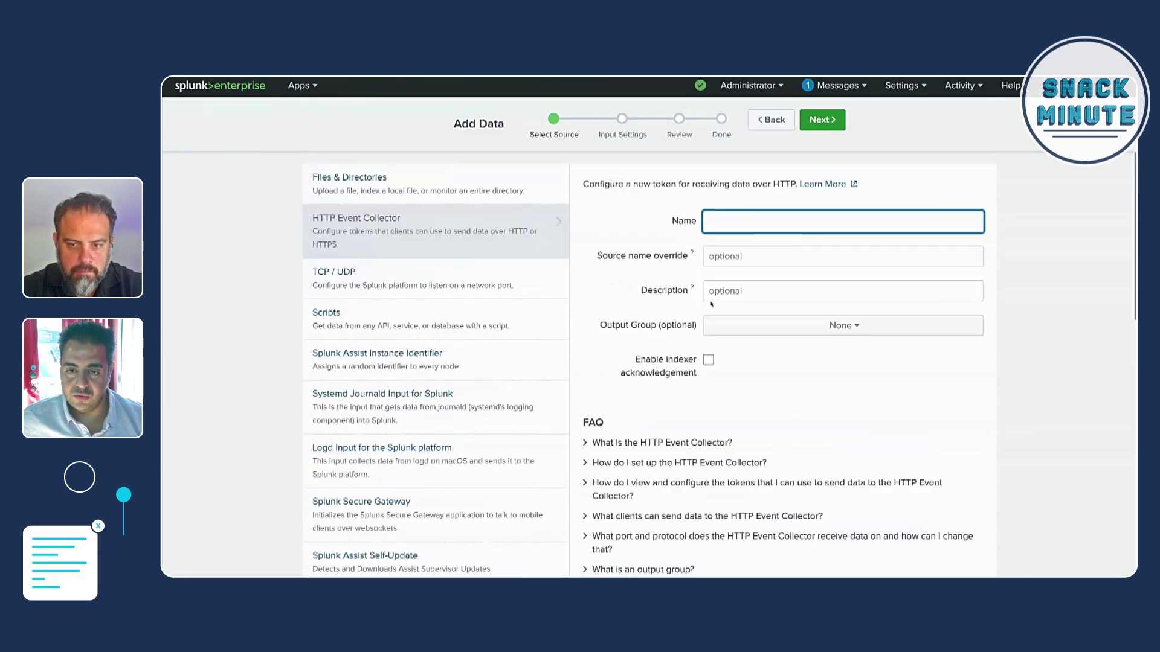
click(822, 120)
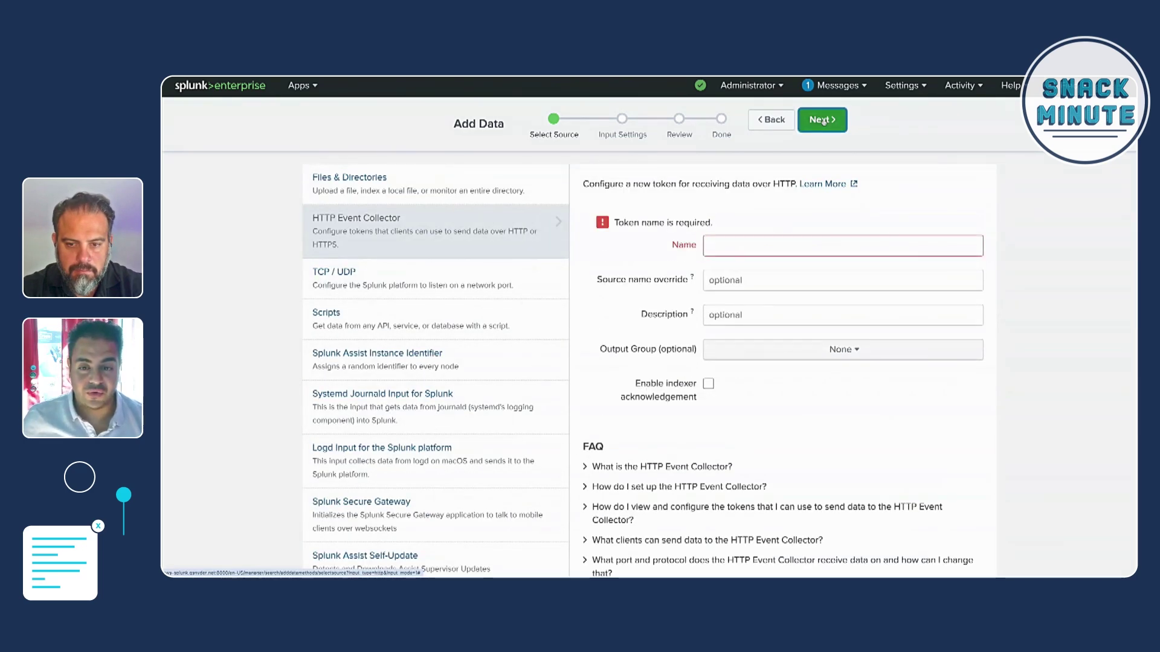
click(755, 254)
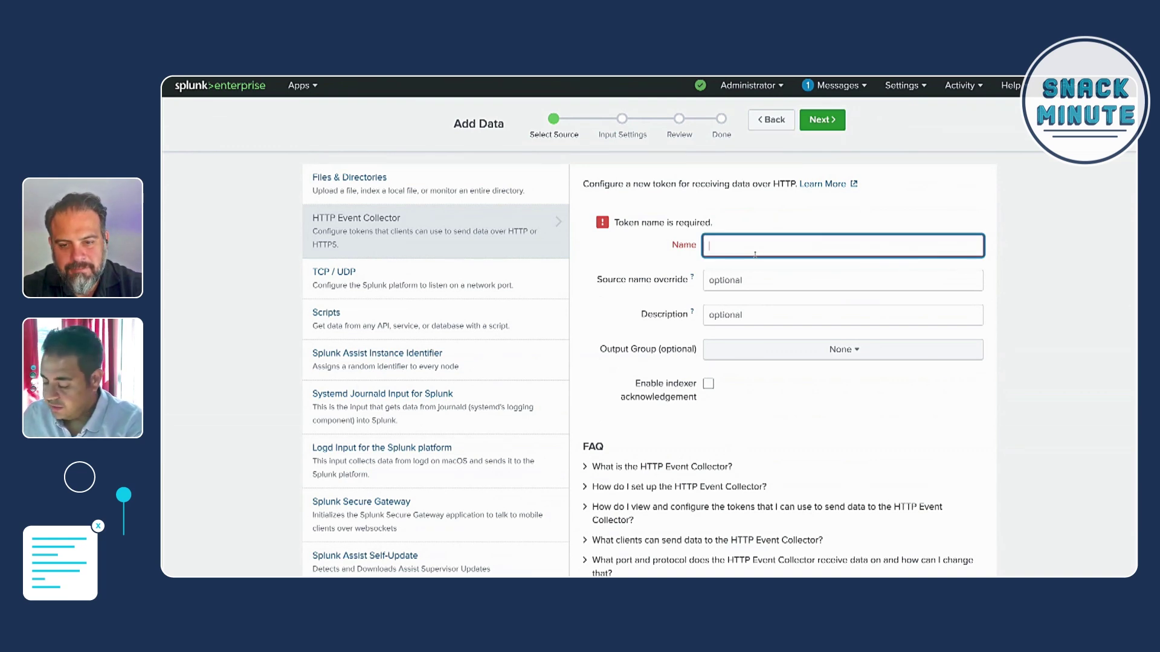
text(SnackMin Collector)
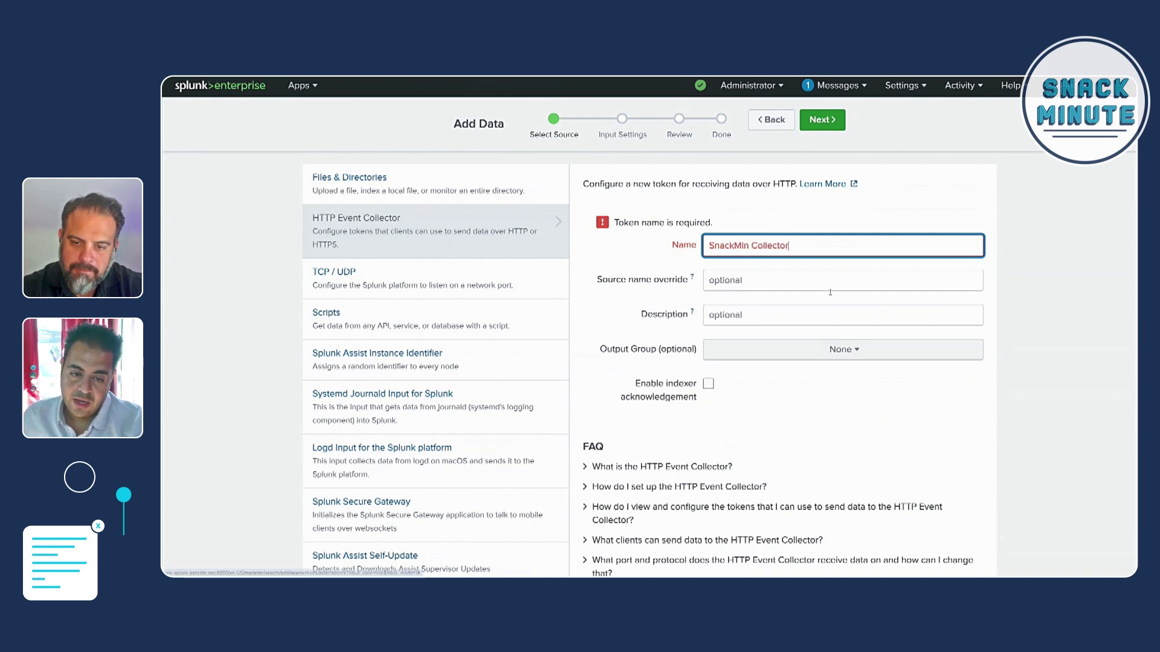
click(825, 122)
Add main to the token's allowed indexes and proceed to the review
scroll(688, 286, down, 5)
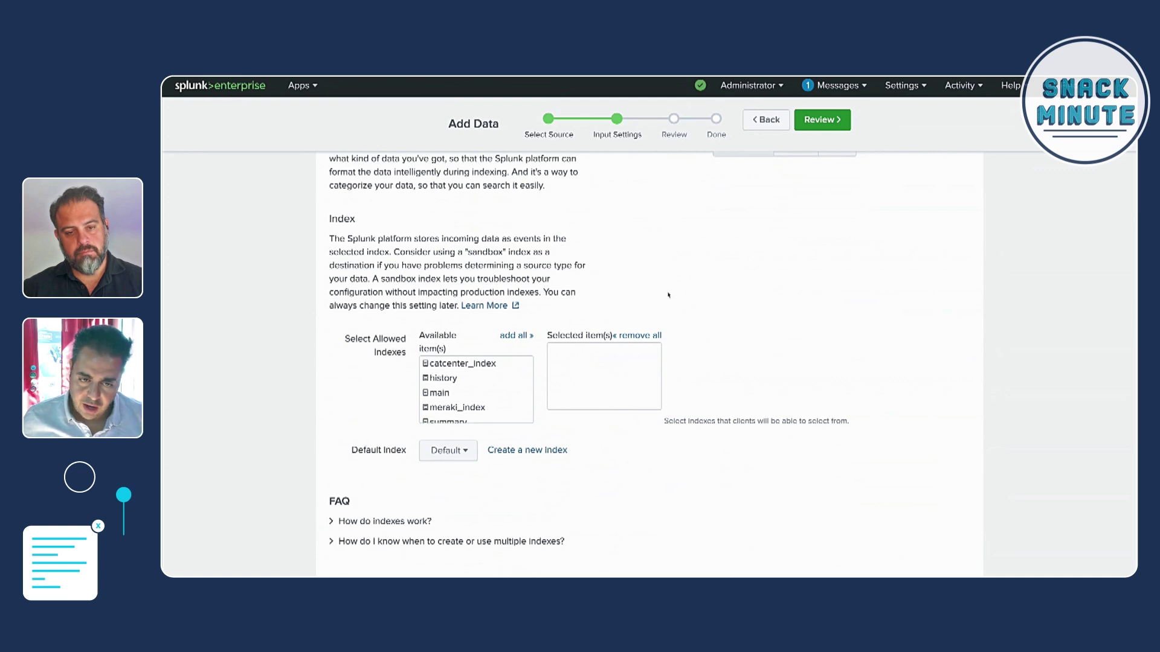
scroll(505, 370, down, 1)
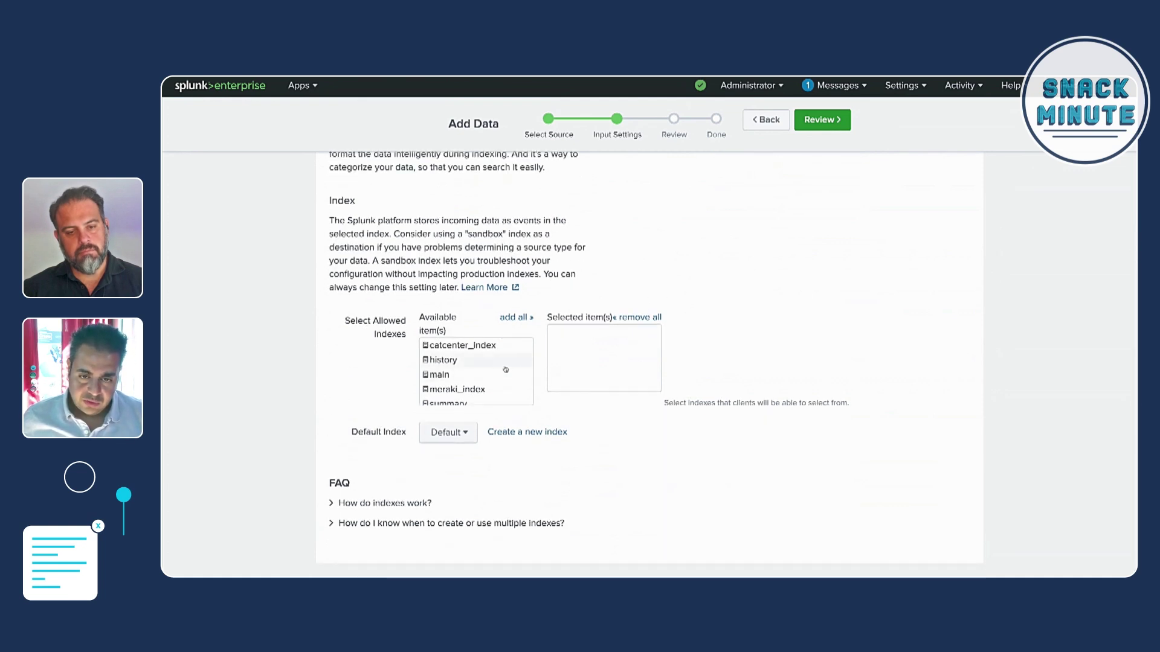
click(445, 375)
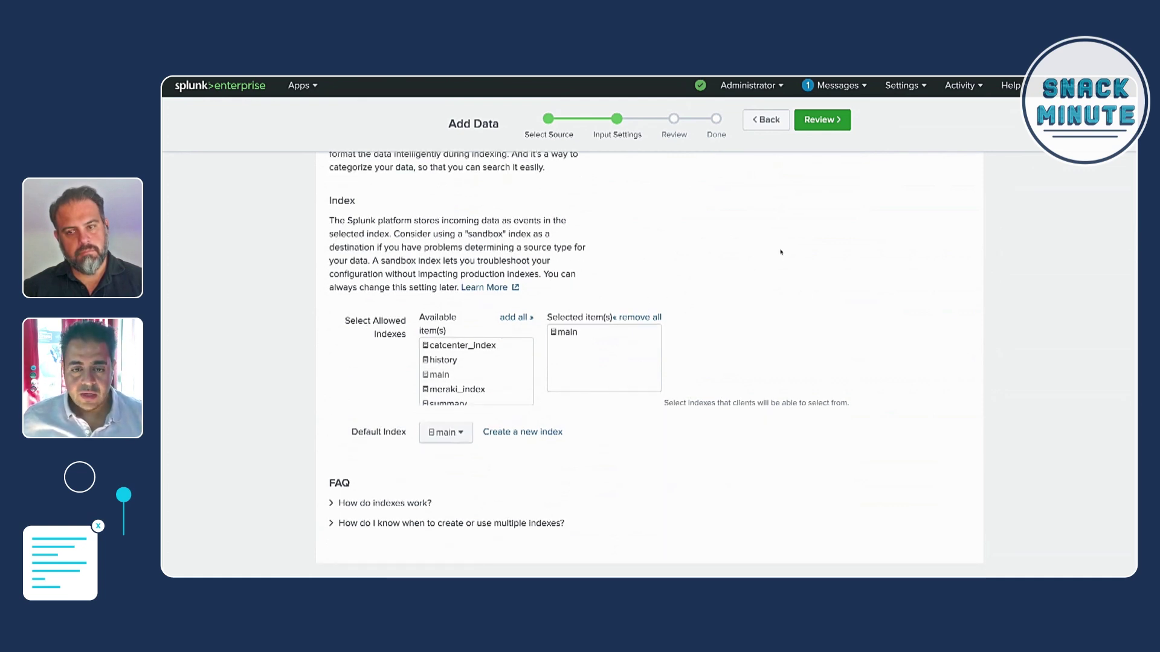
click(821, 120)
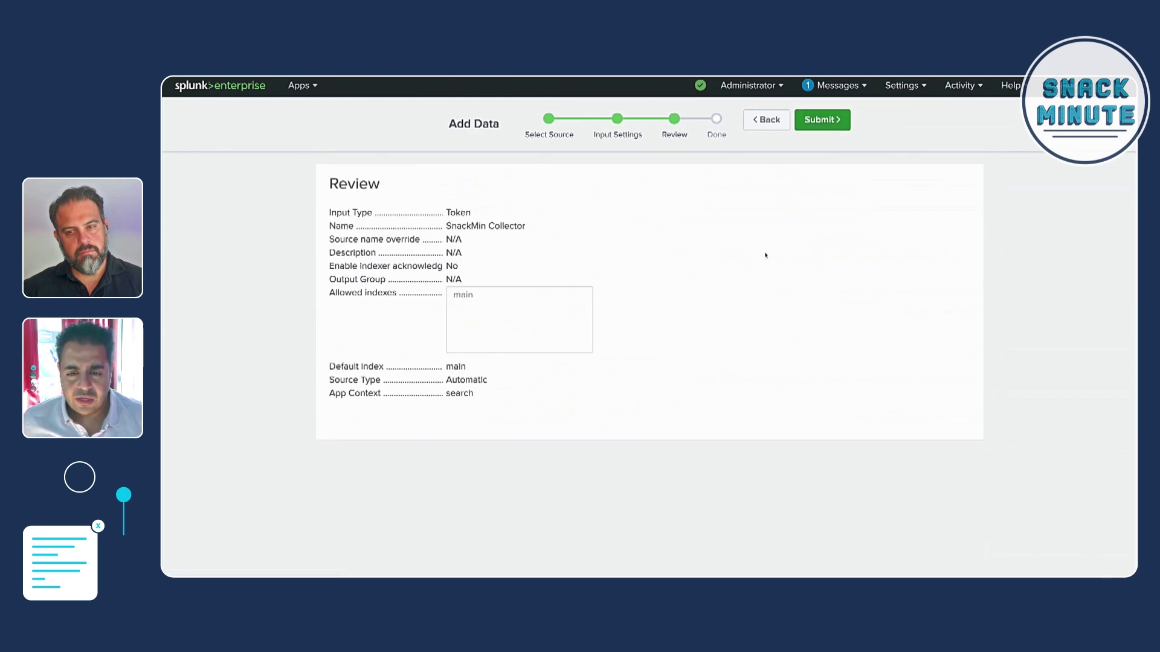
Return to the input settings and choose _json as the token's source type
click(765, 119)
scroll(725, 260, down, 5)
scroll(724, 269, up, 3)
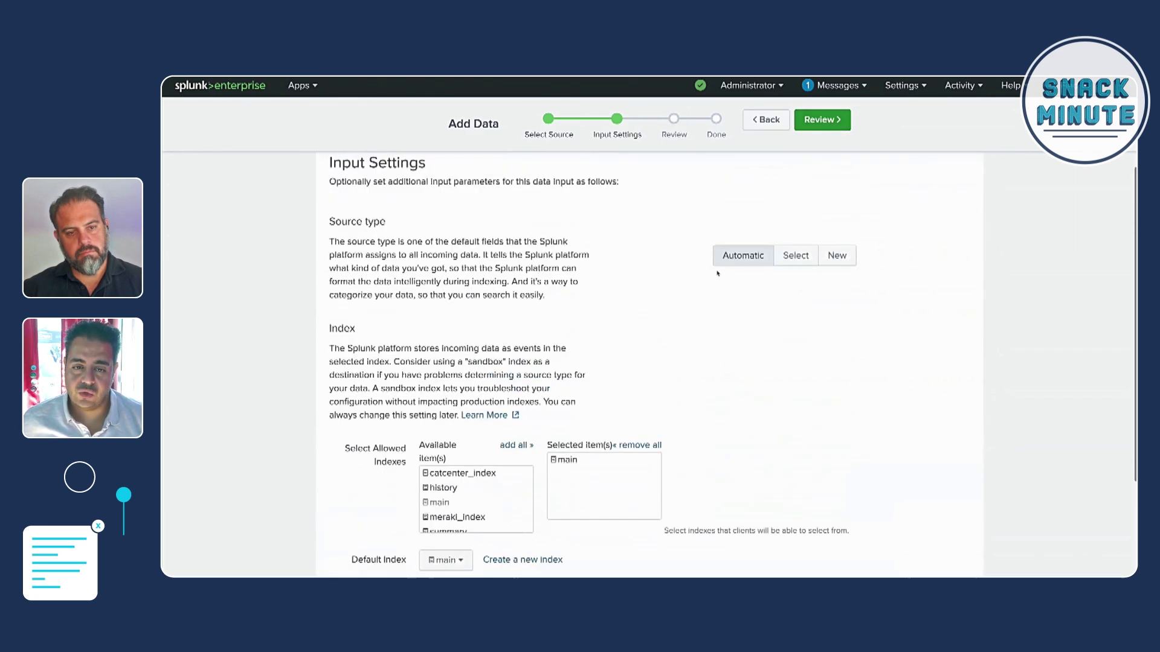
drag(325, 239, 573, 280)
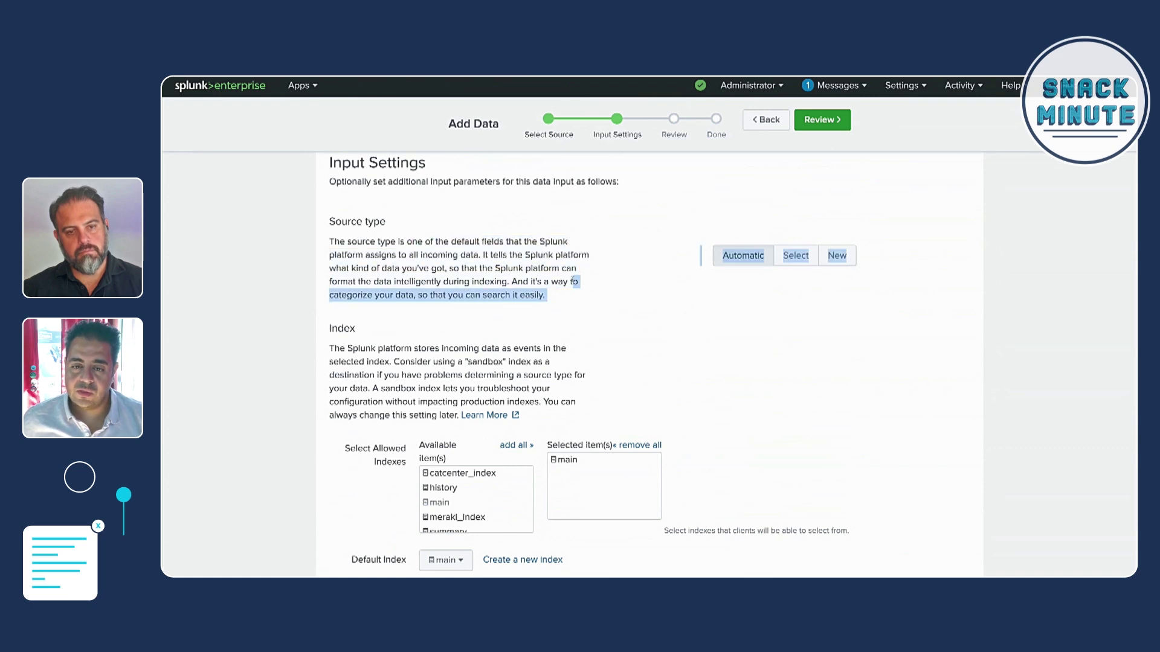
click(635, 282)
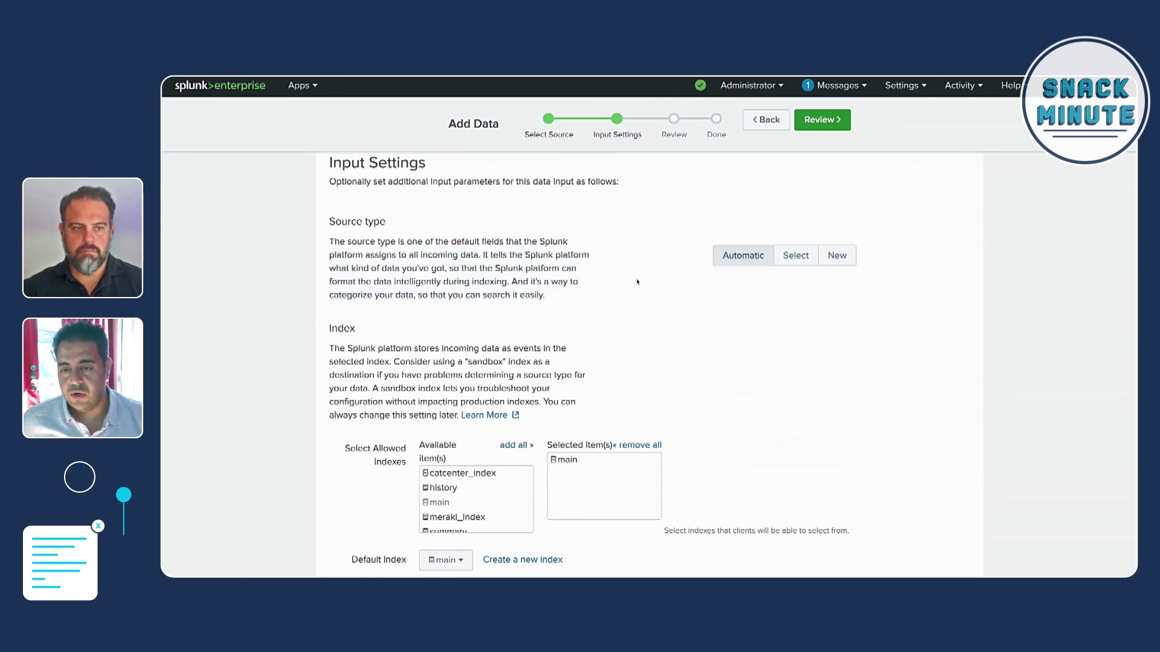
click(796, 255)
click(789, 290)
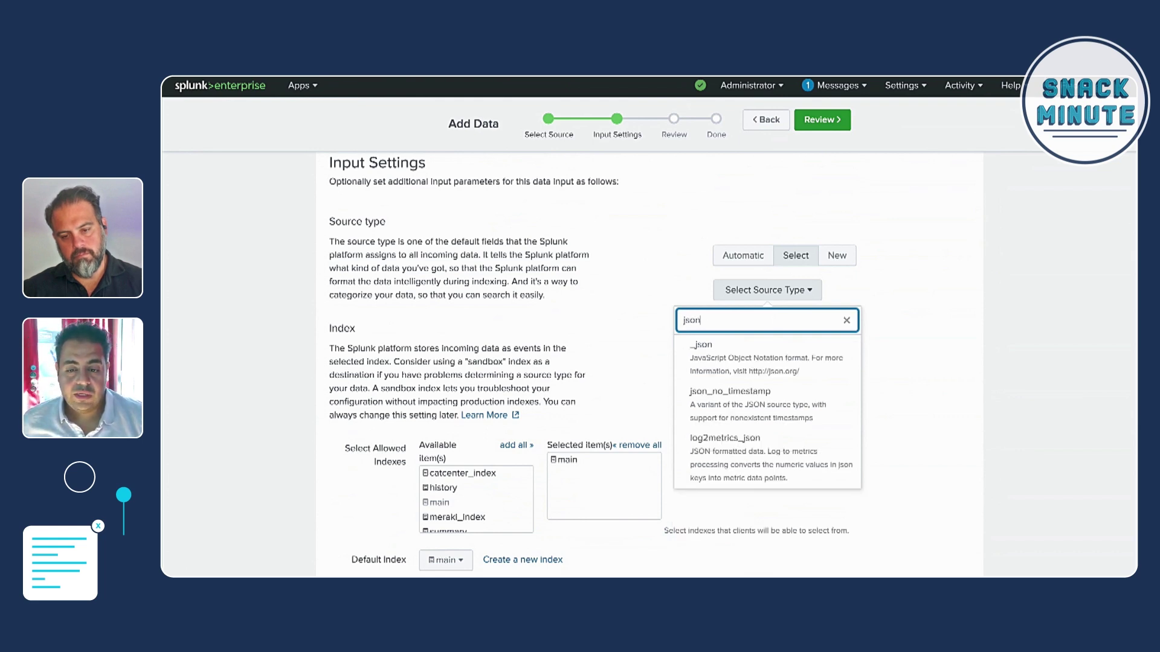
click(776, 350)
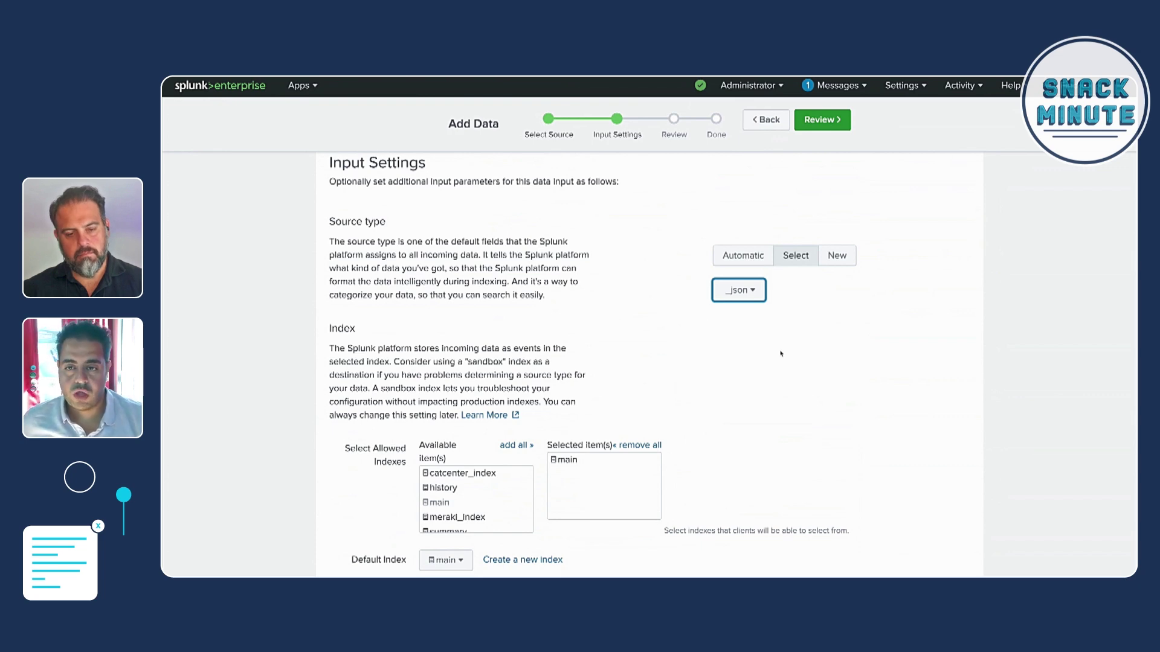
Review and submit the token configuration, and go to the generated token value
scroll(781, 353, down, 2)
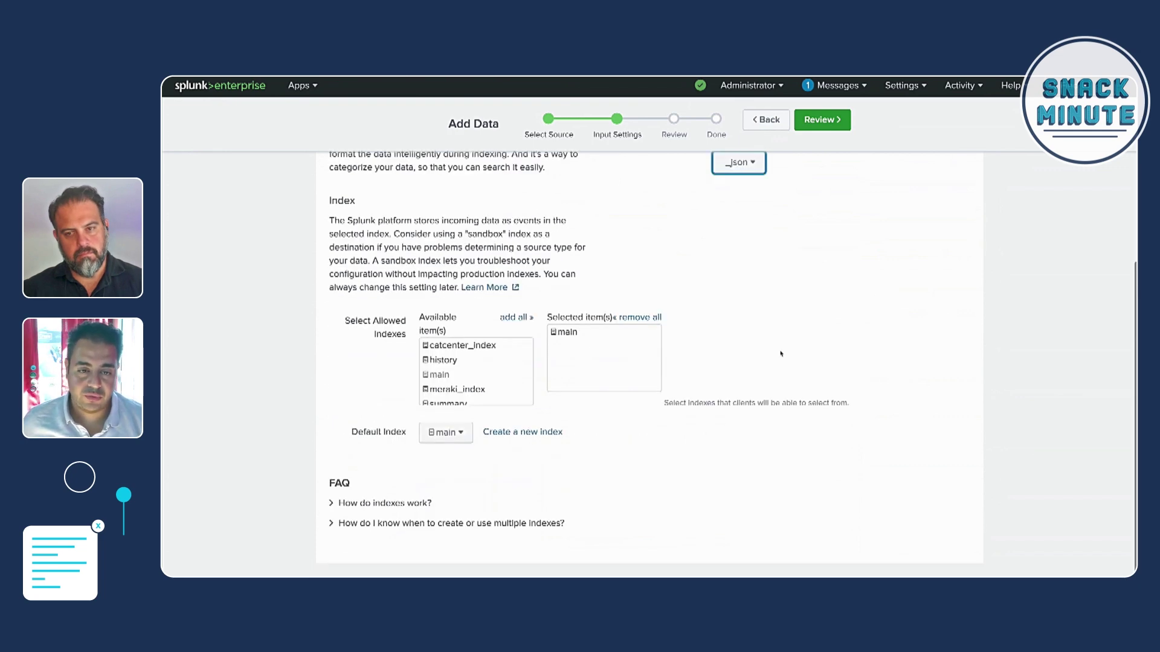
click(829, 120)
click(827, 120)
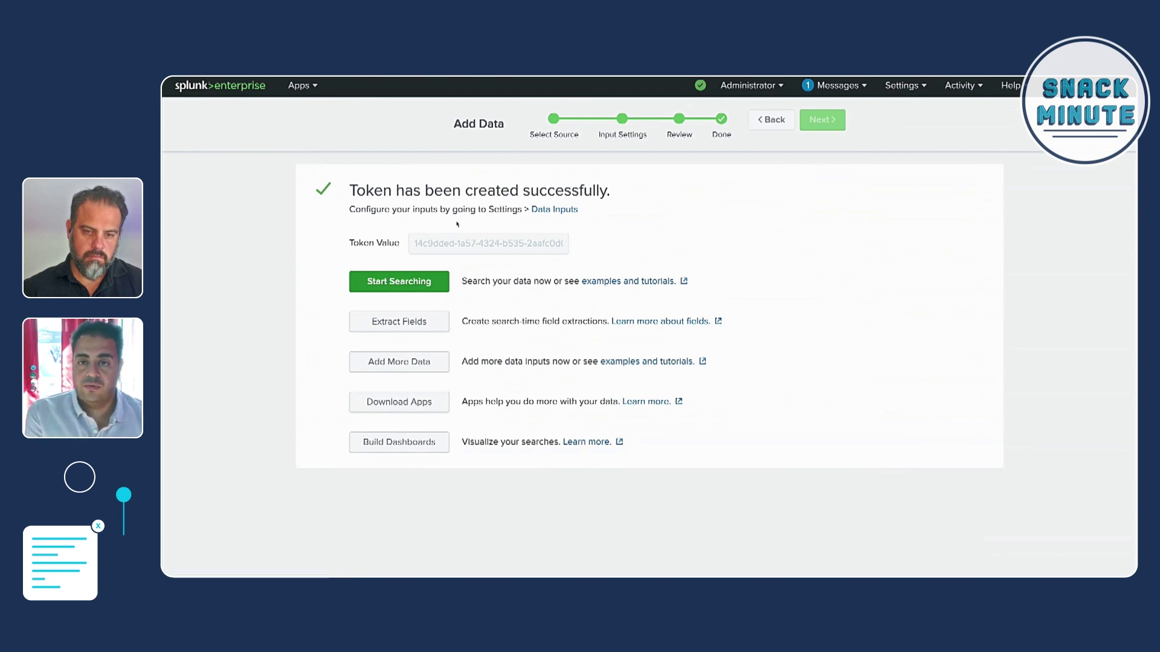
click(441, 244)
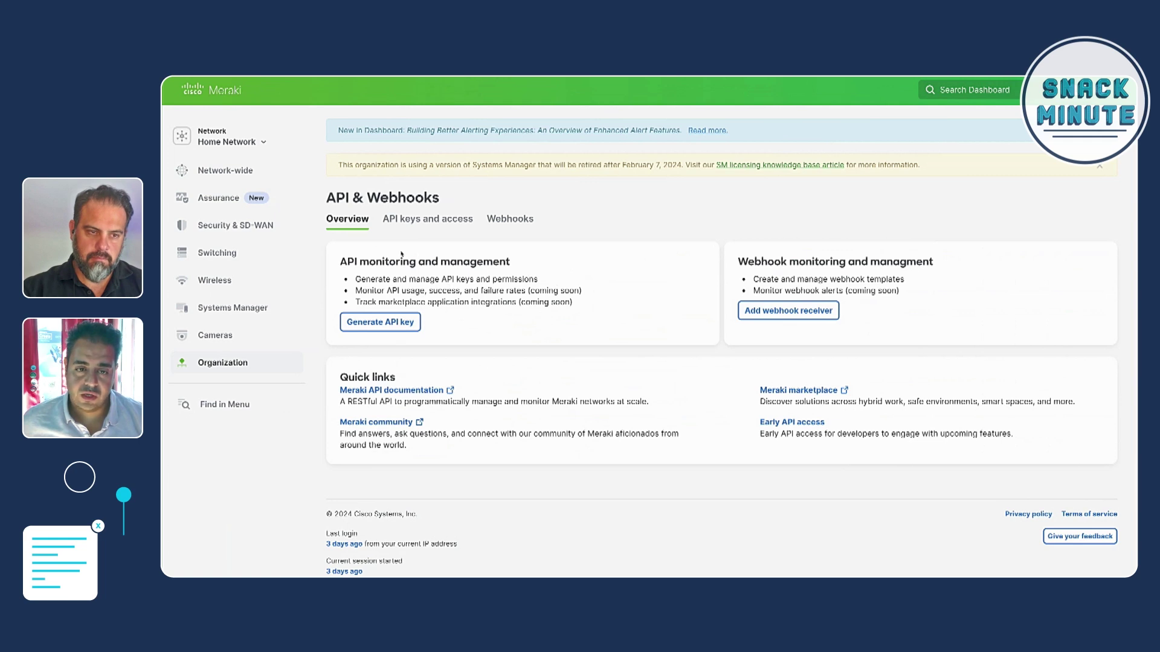
In the Meraki dashboard, open the organization's API & Webhooks settings and view the Home Network webhook receivers
mouse_move(262, 164)
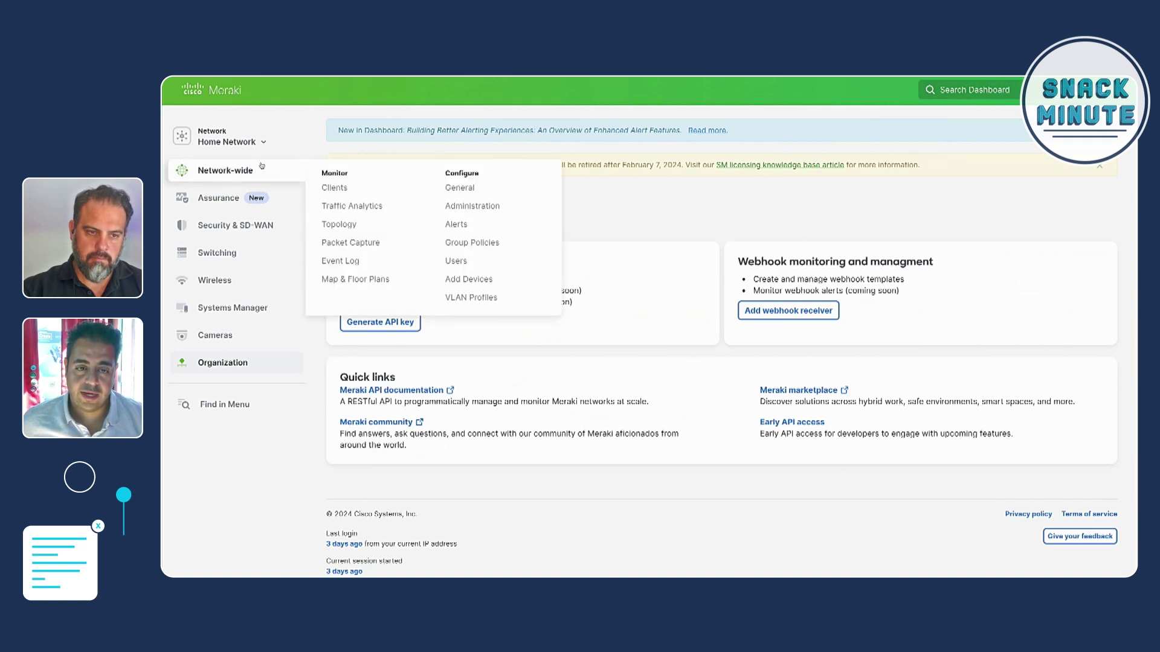
scroll(262, 165, down, 1)
mouse_move(263, 232)
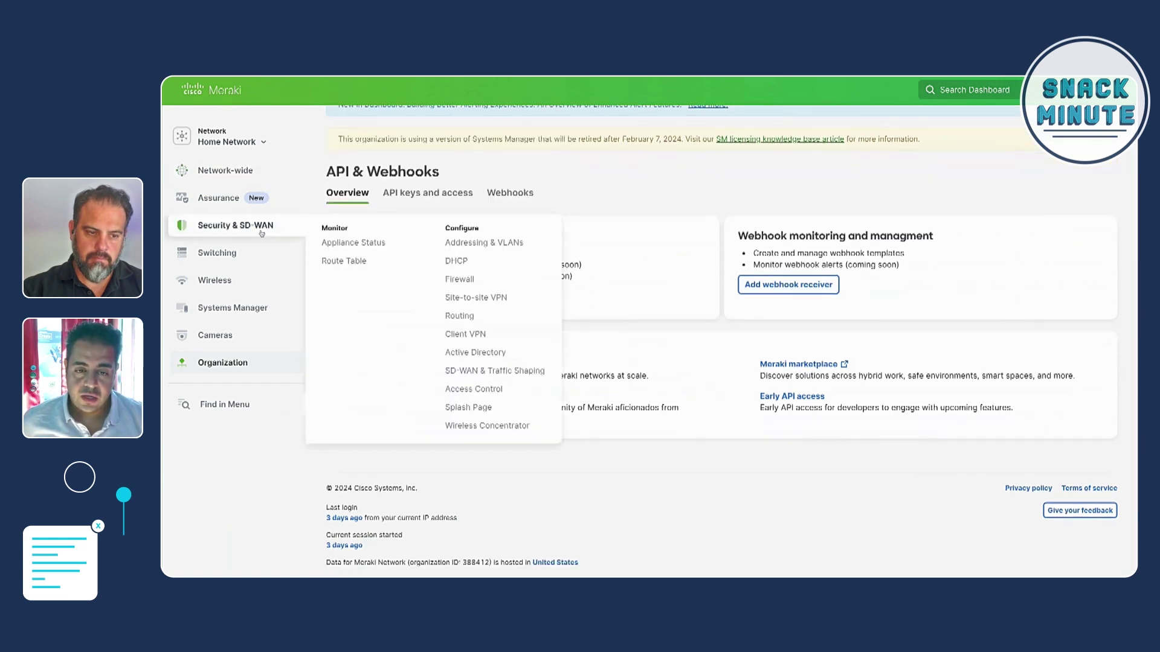
mouse_move(249, 364)
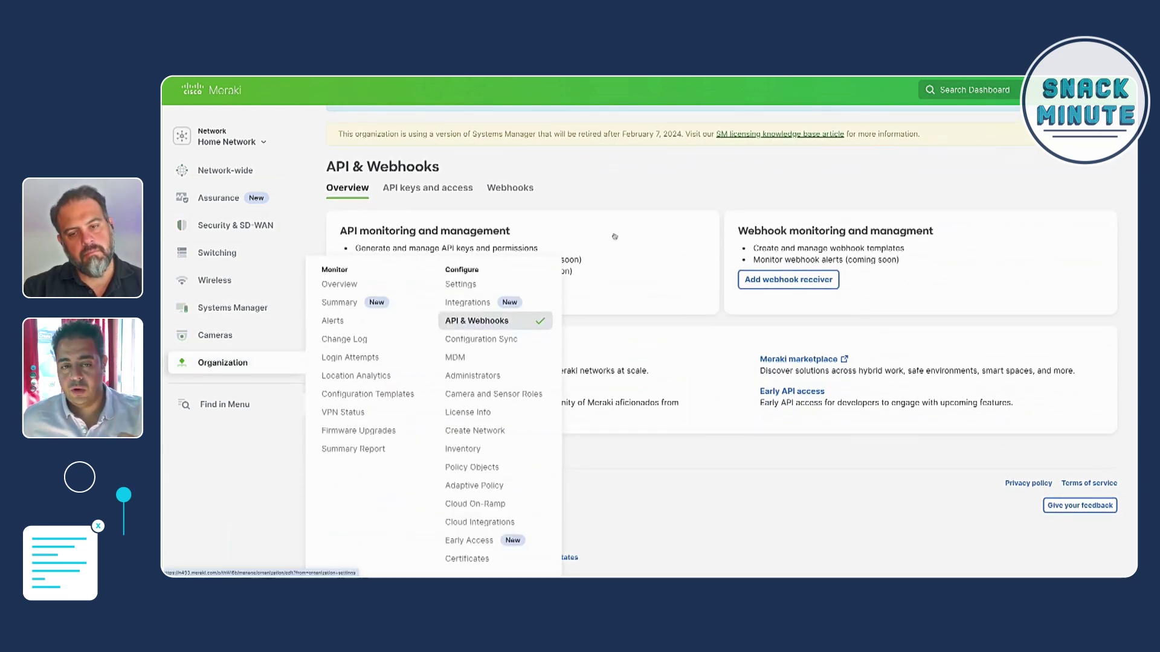
click(492, 321)
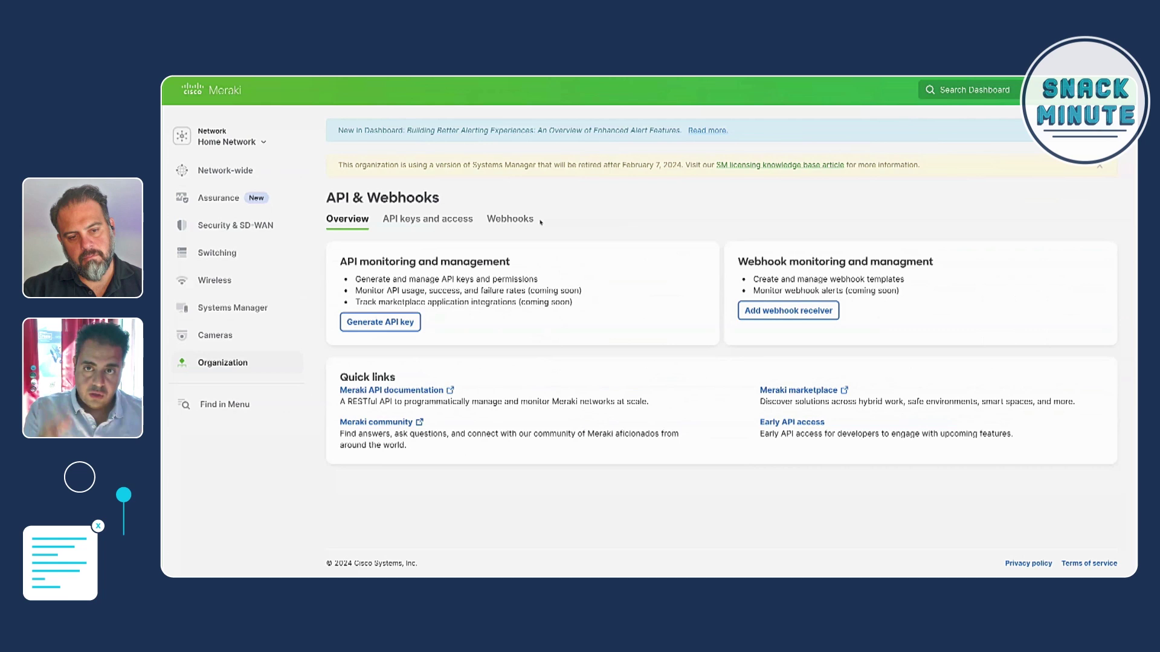
click(528, 221)
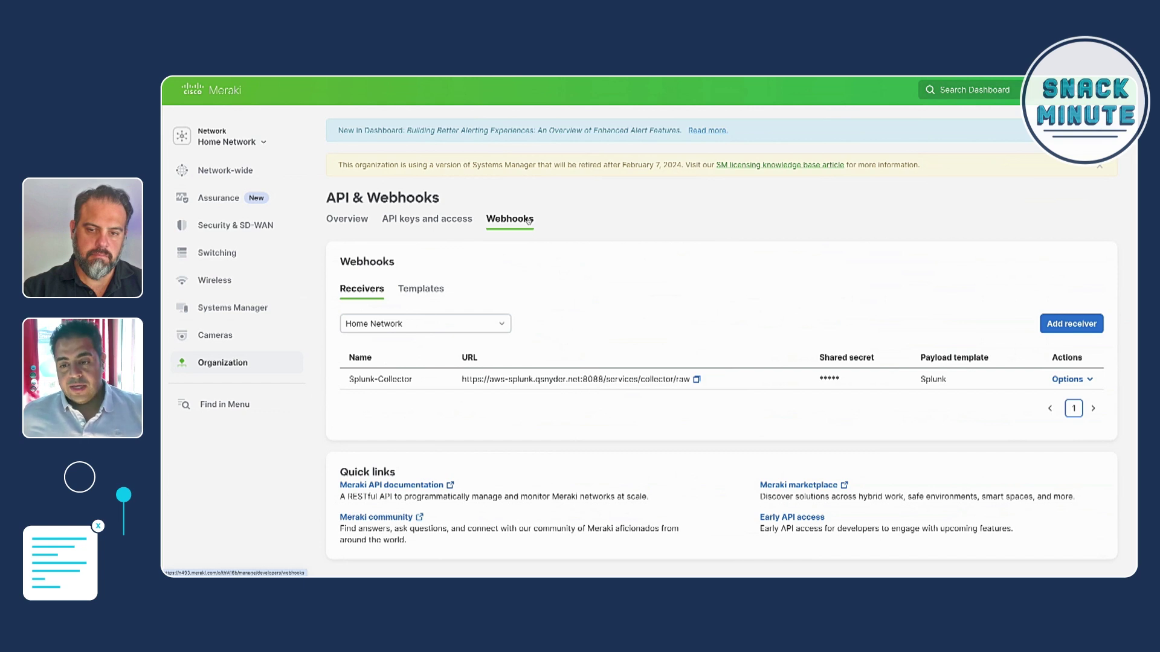
scroll(644, 262, down, 1)
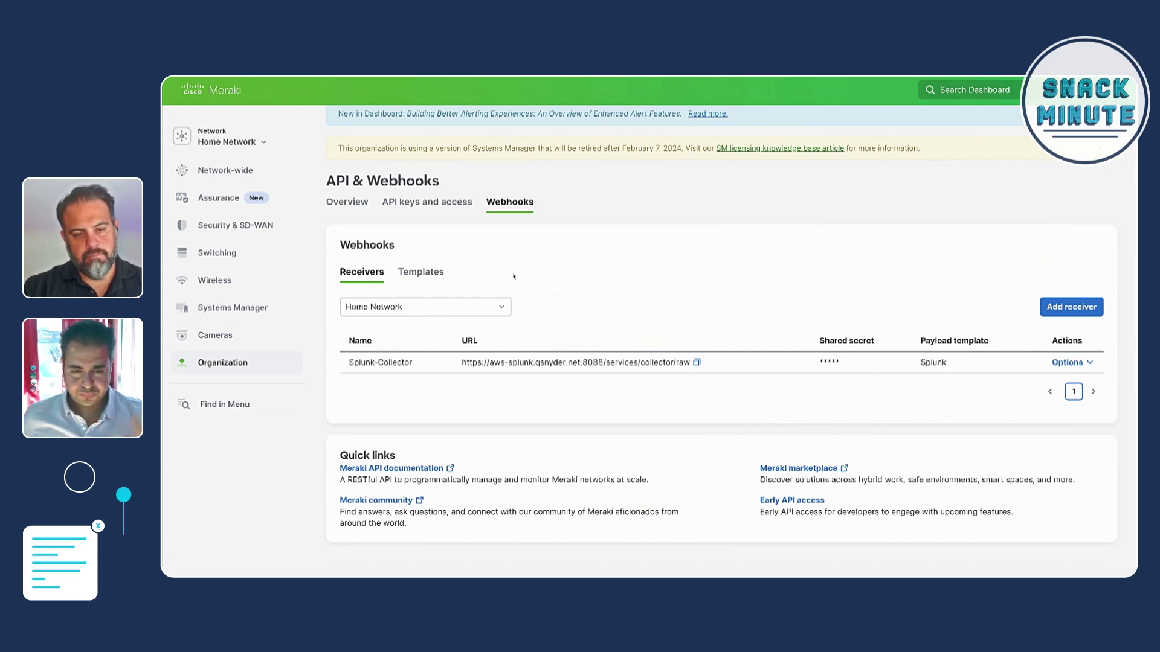
Look through the webhook templates and open the custom Splunk template
click(439, 275)
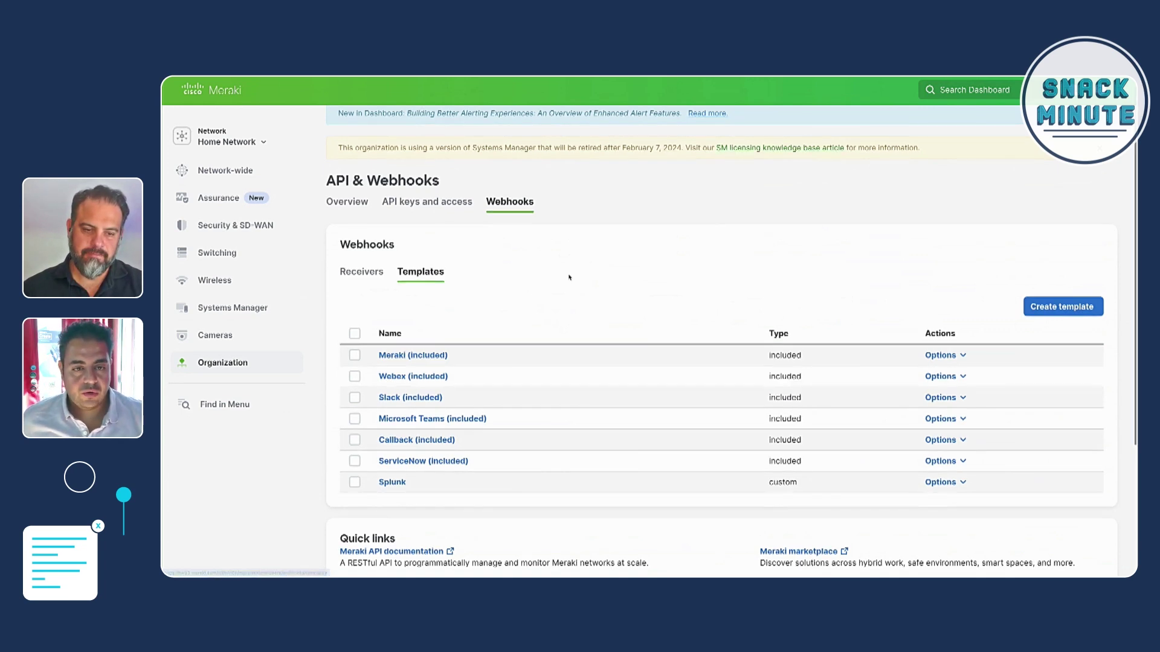
scroll(569, 277, down, 1)
scroll(569, 277, down, 2)
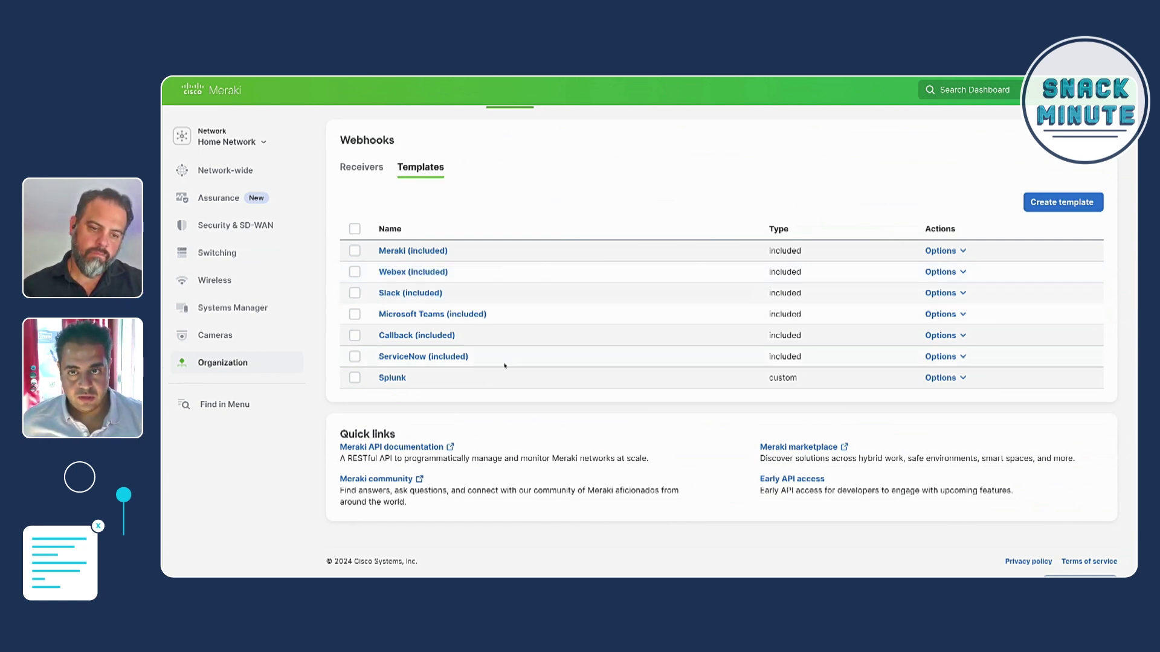
click(392, 377)
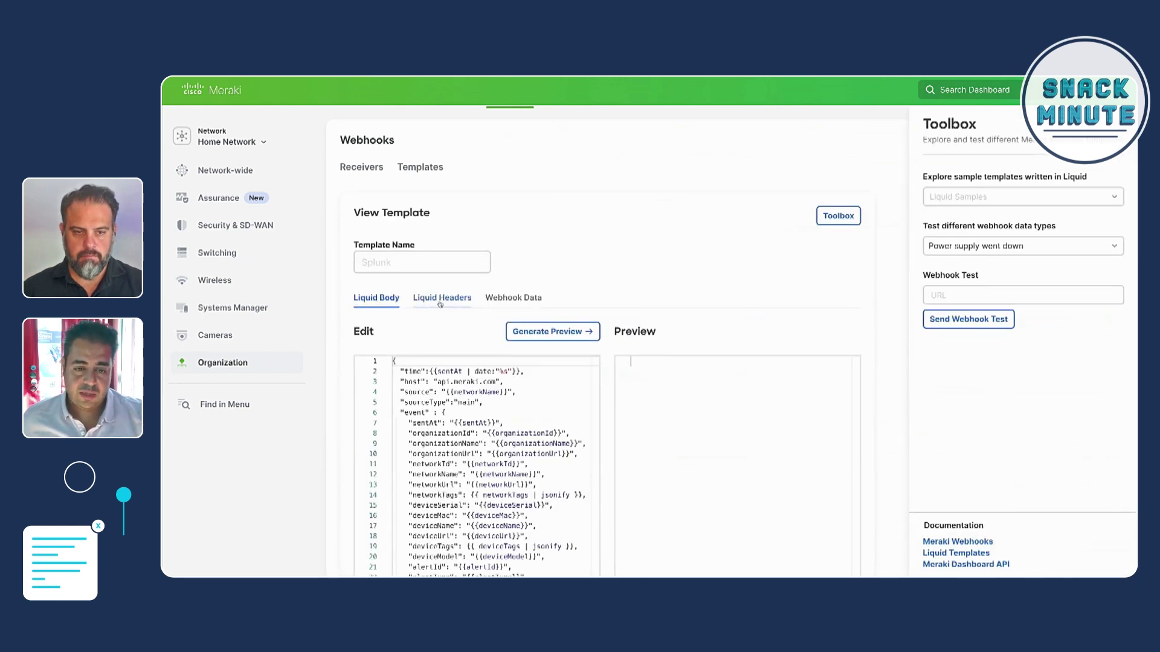
Examine the JSON fields in the Splunk template's Liquid body from beginning to end
scroll(434, 326, down, 3)
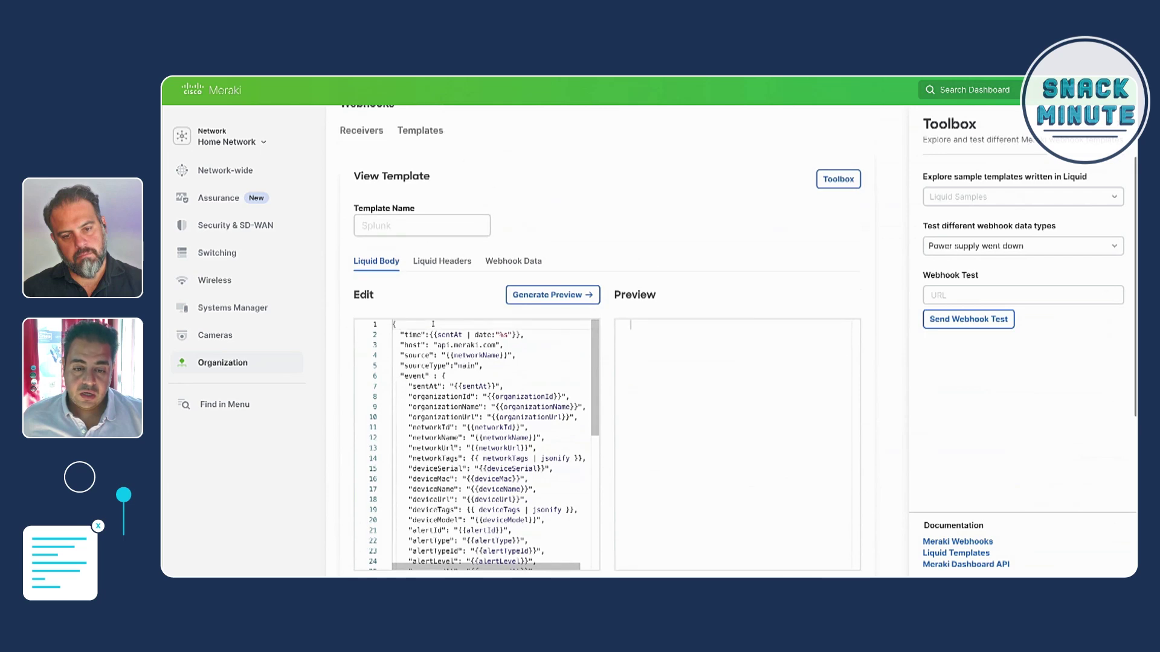
mouse_move(598, 322)
mouse_down()
mouse_move(599, 411)
mouse_move(600, 322)
mouse_up()
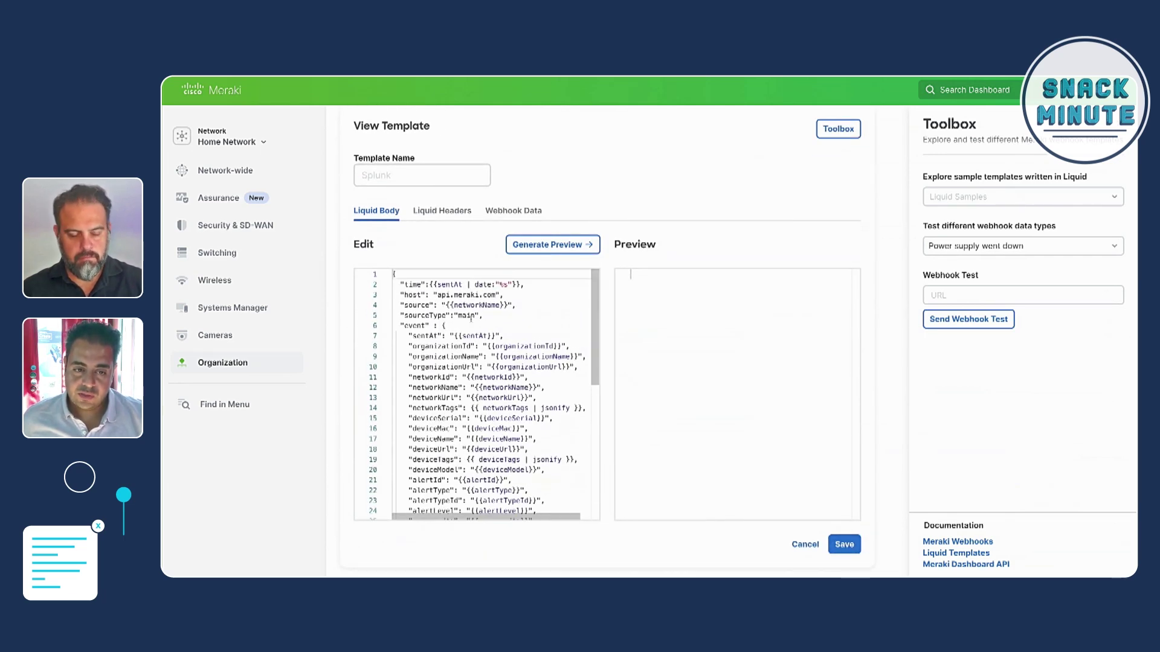
drag(400, 284, 539, 460)
scroll(537, 461, down, 2)
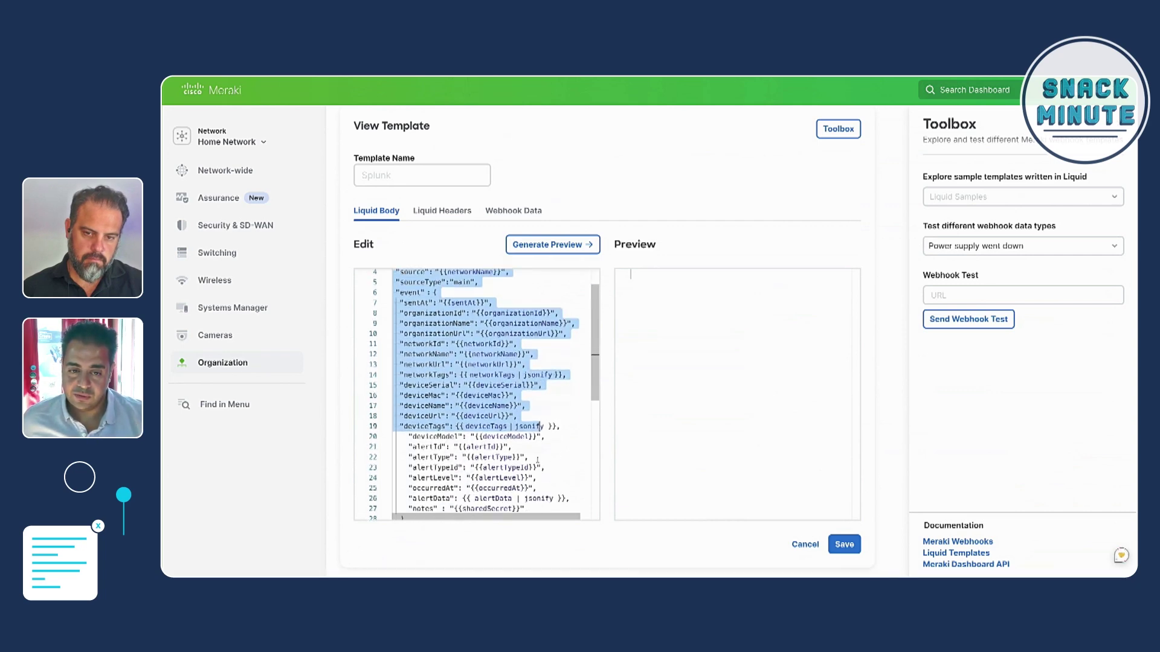
scroll(537, 461, down, 2)
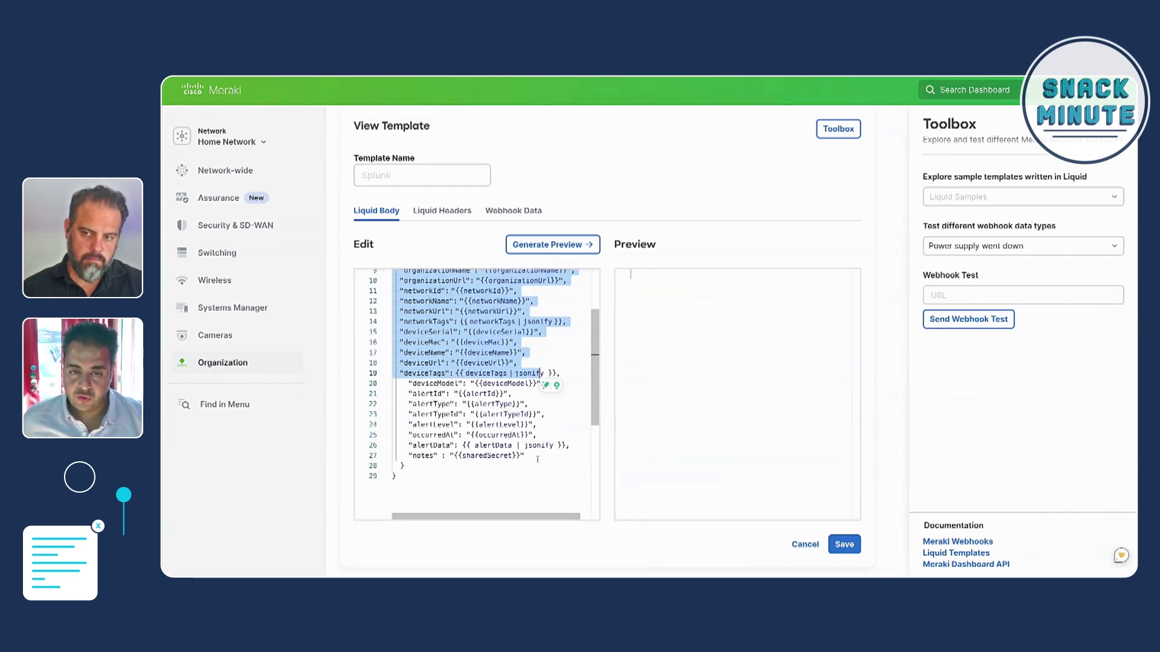
key(Tab)
click(537, 459)
scroll(513, 365, up, 4)
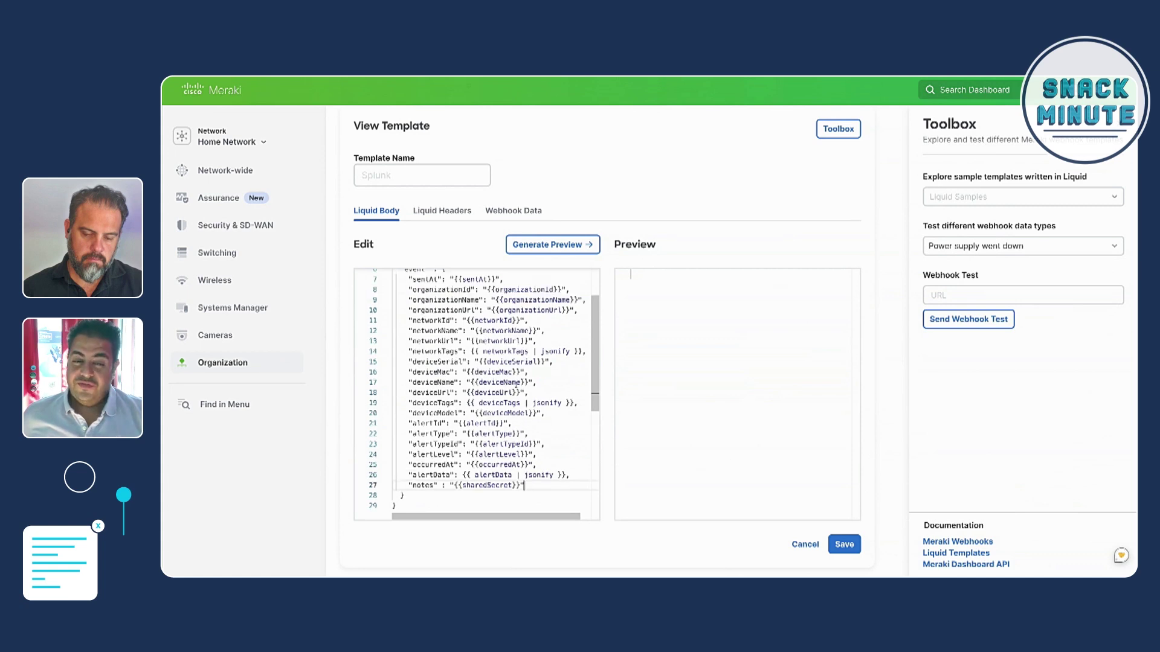
Inspect the Splunk template's Liquid headers and its sample webhook data
click(443, 211)
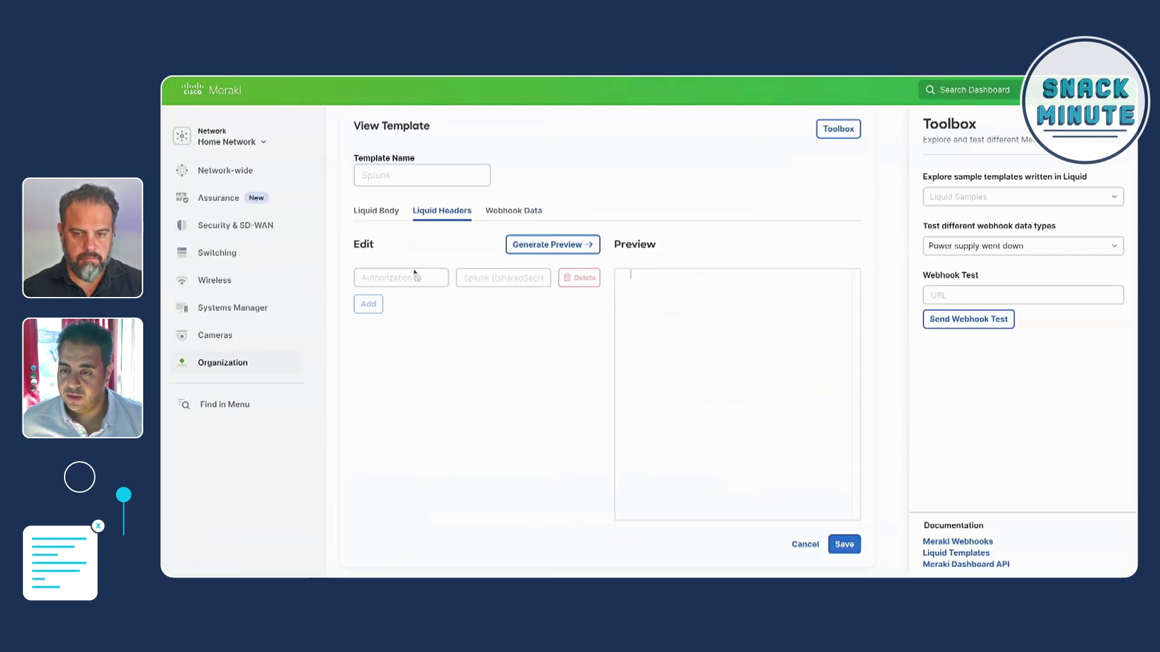
click(533, 212)
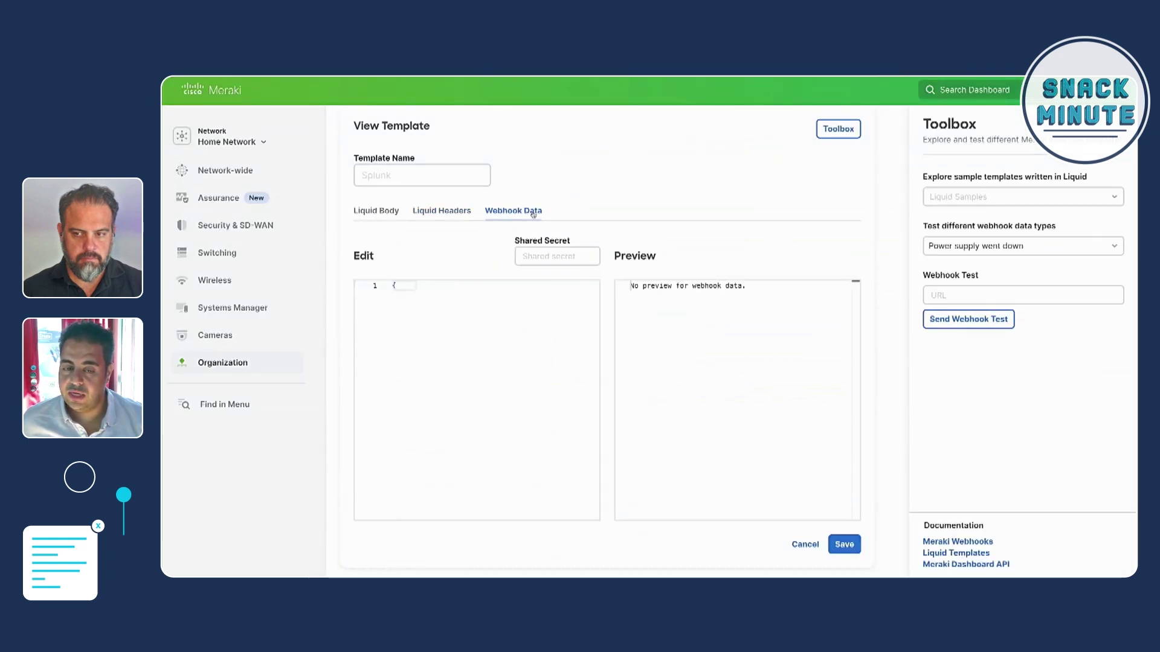
scroll(514, 334, down, 5)
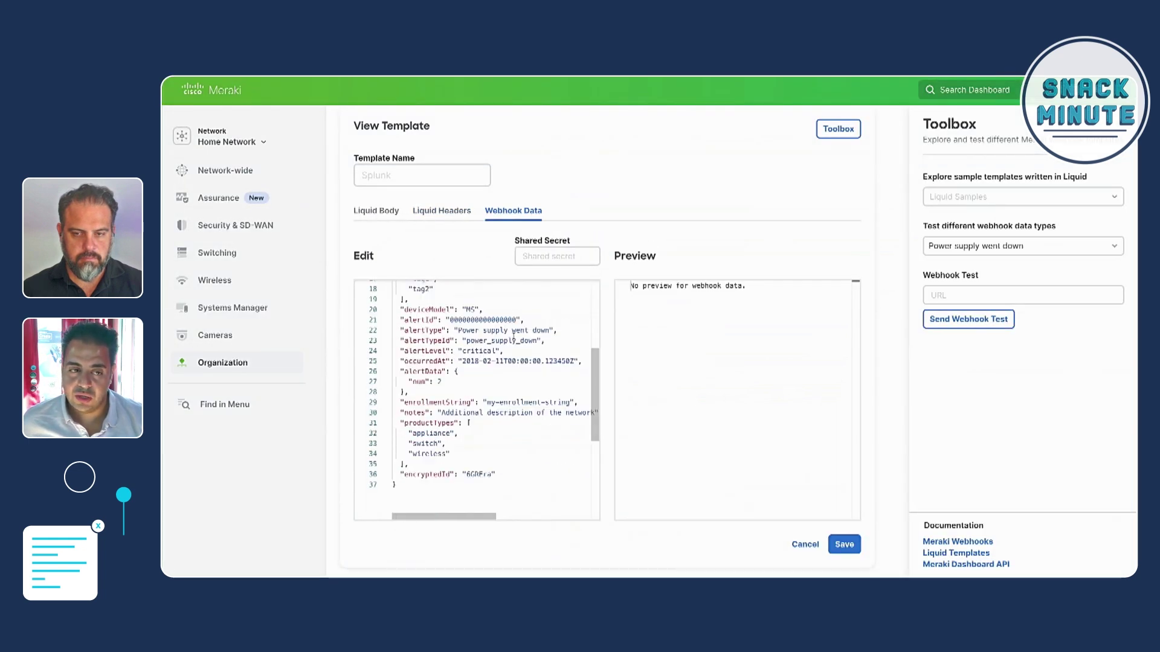
scroll(513, 334, up, 5)
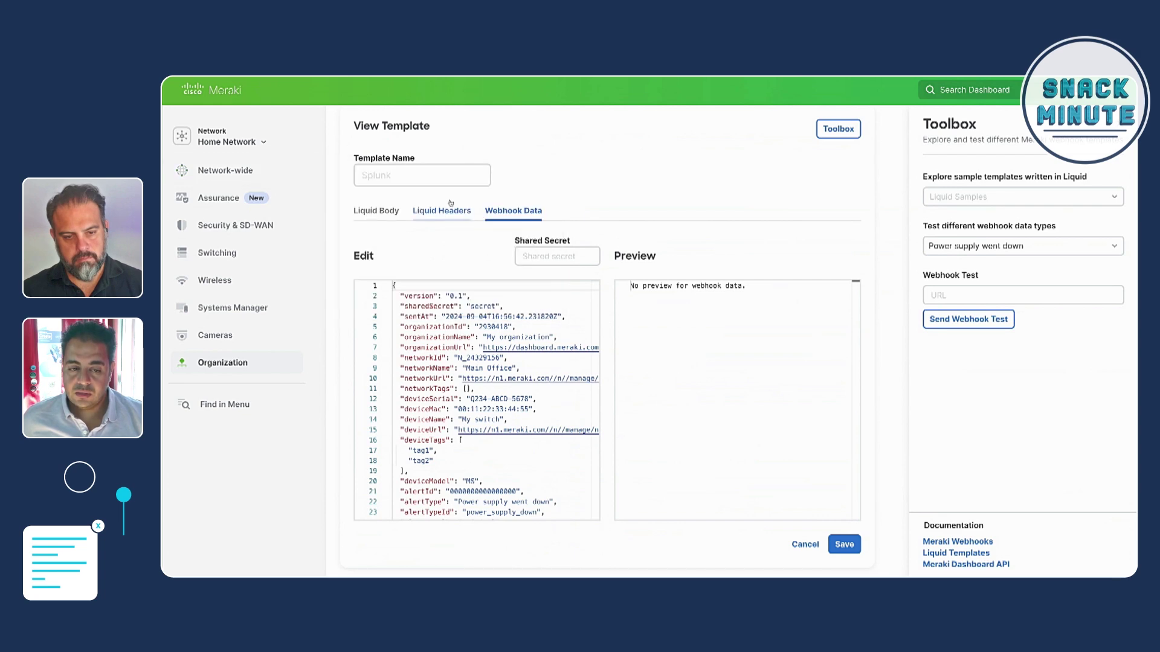
Return from the Splunk template to the Home Network webhook receivers and highlight the Splunk-Collector entry
scroll(427, 187, down, 1)
scroll(427, 187, up, 4)
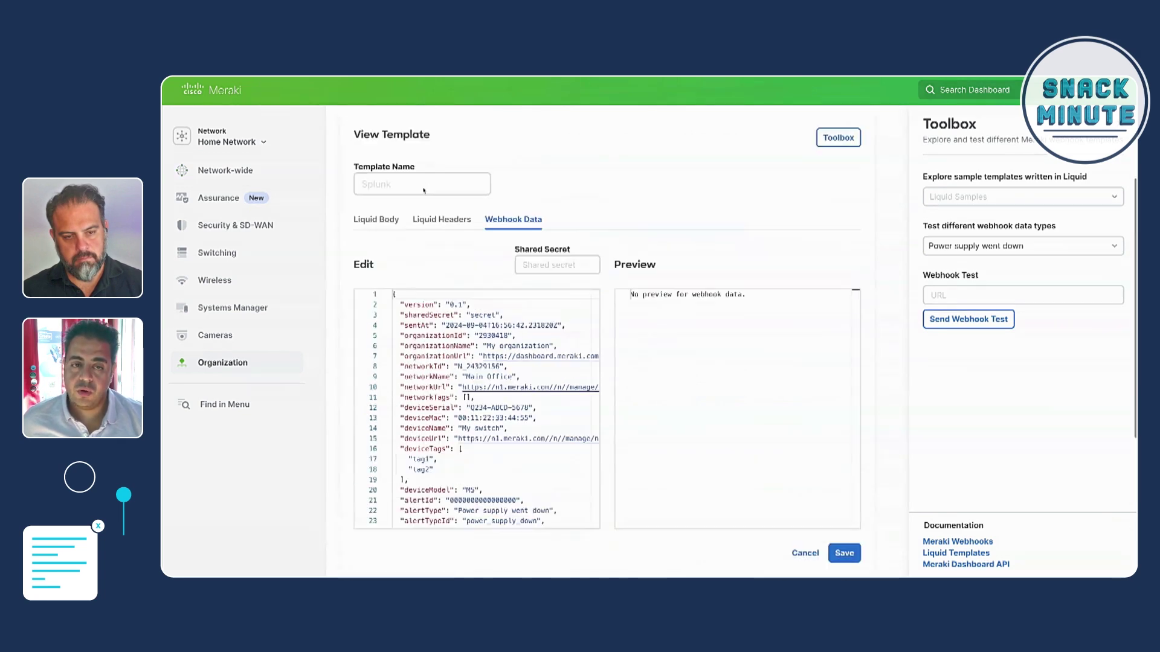
click(502, 223)
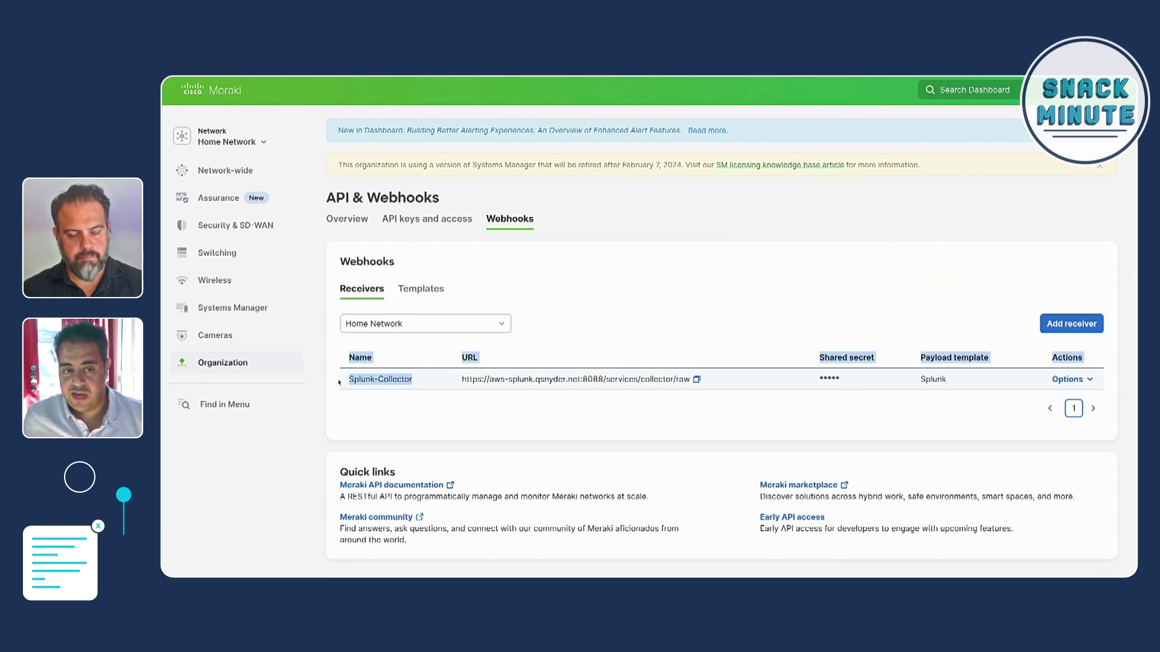
double_click(378, 380)
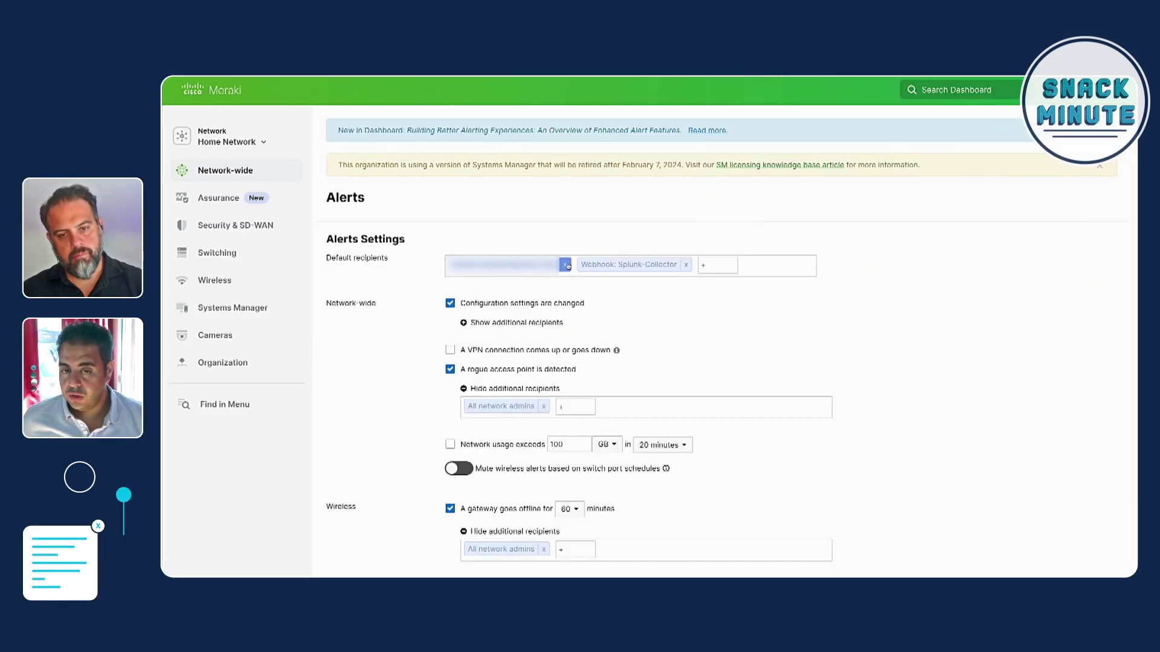
In the network-wide alert settings, try to add a webhook default recipient with "webook", shorten the entry to "w" and add it
scroll(677, 308, down, 1)
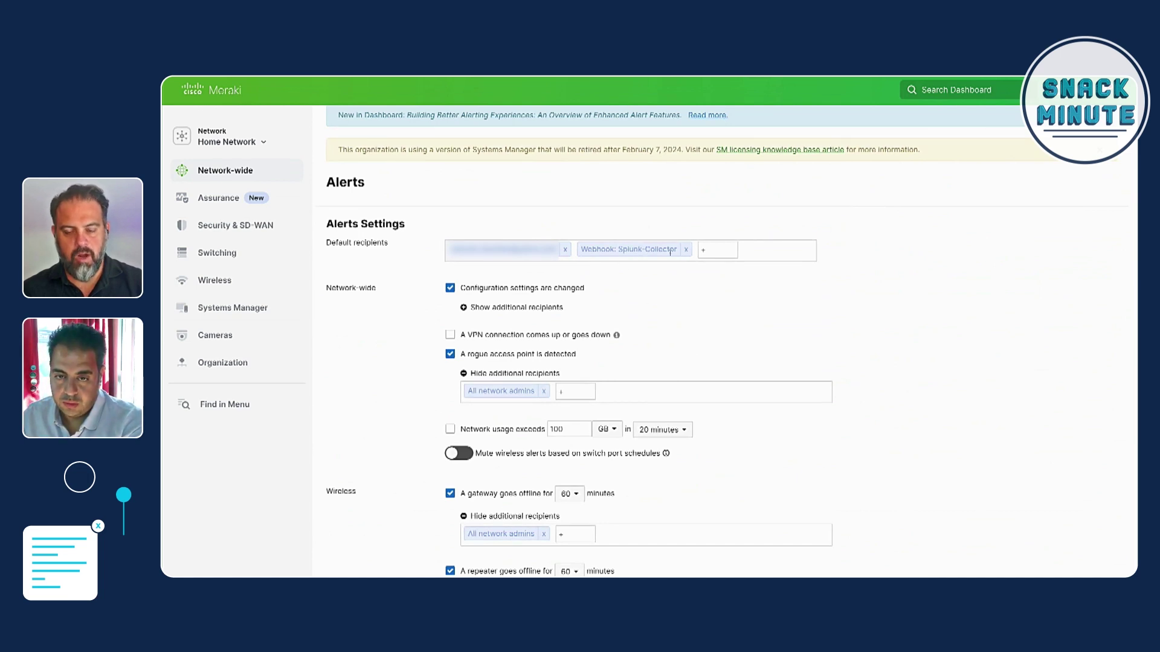
click(708, 251)
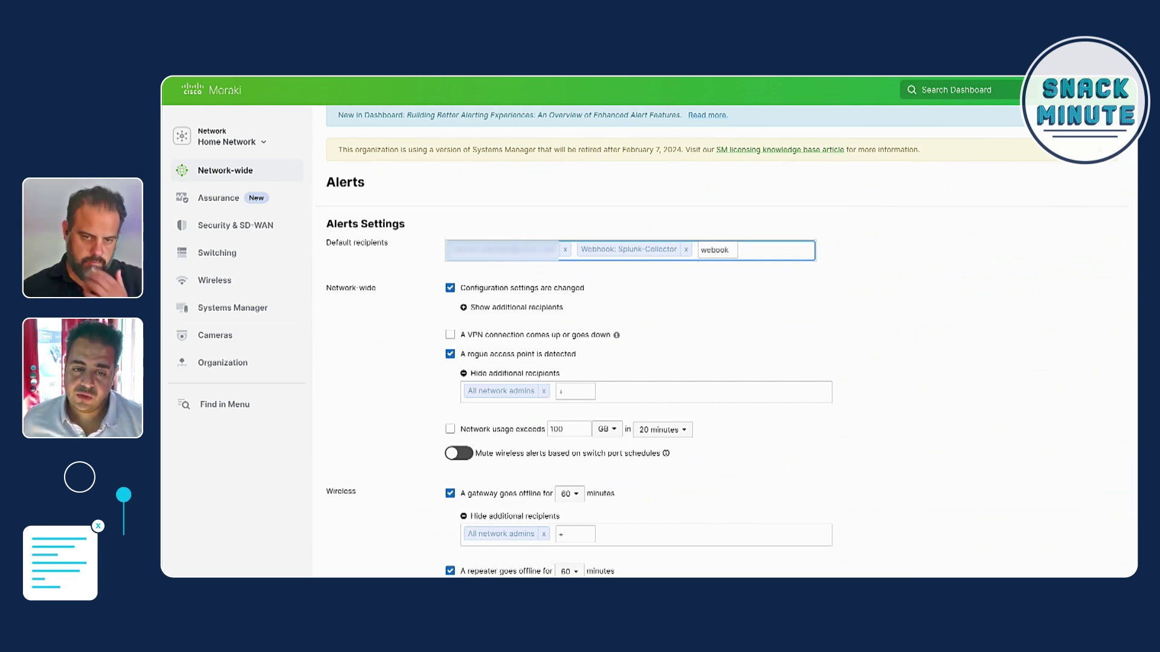
key(BackSpace)
key(BackSpace)
key(BackSpace)
key(BackSpace)
key(BackSpace)
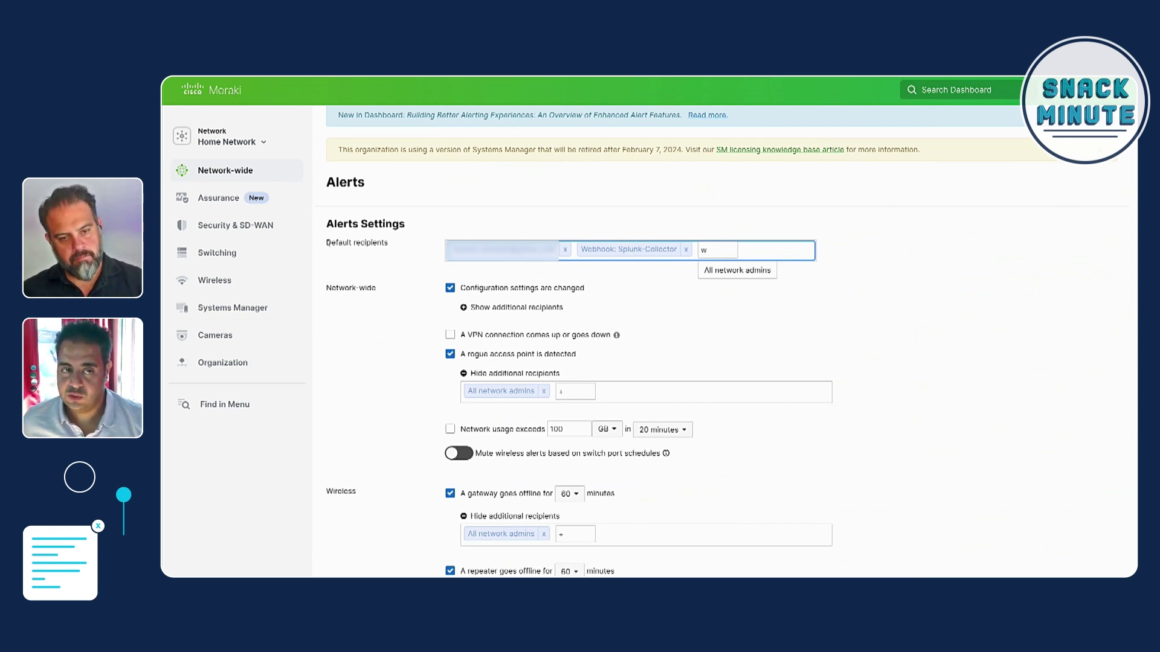
key(Return)
scroll(407, 283, down, 1)
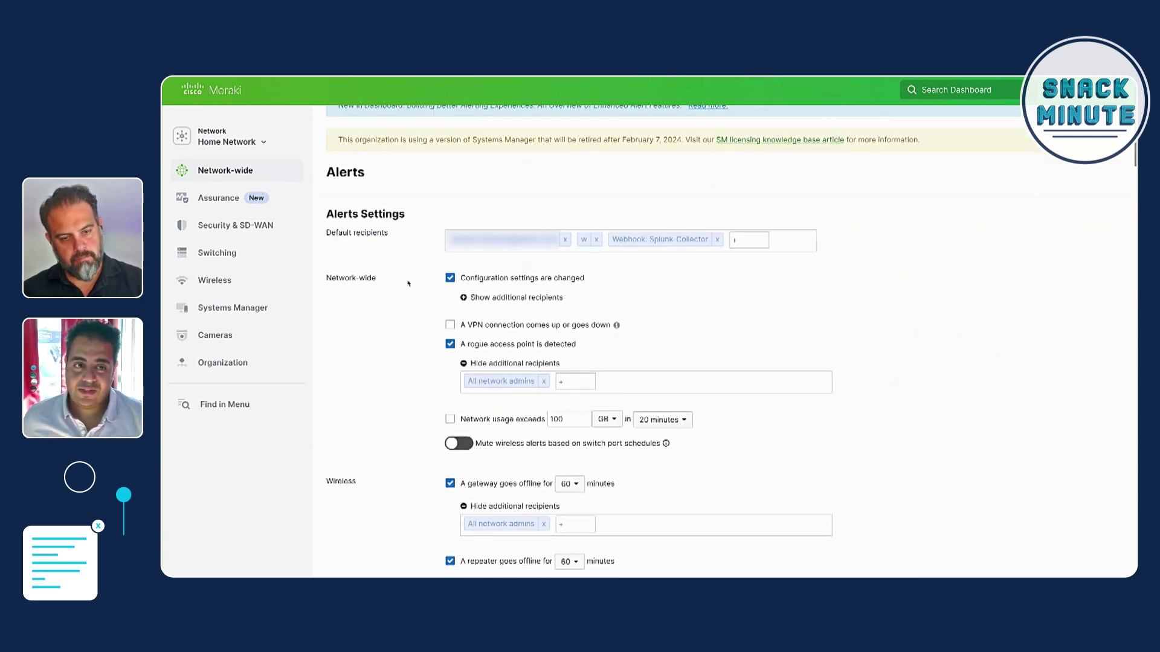
scroll(408, 283, down, 5)
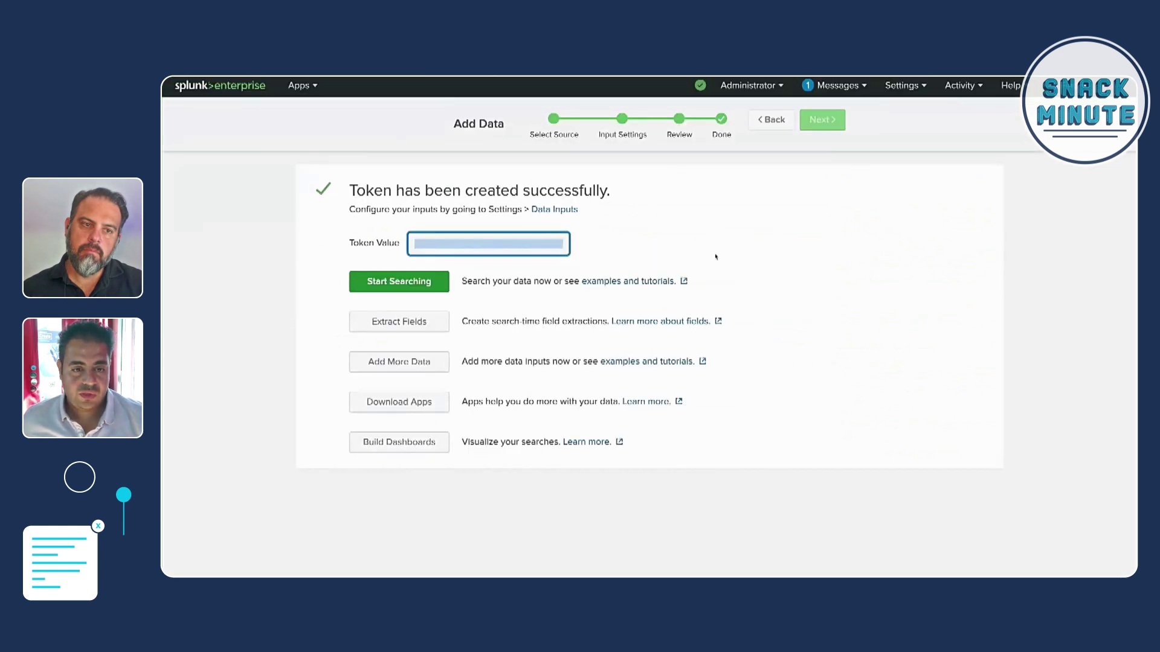
In Splunk Enterprise, open the Search & Reporting app and expand the search history
click(242, 88)
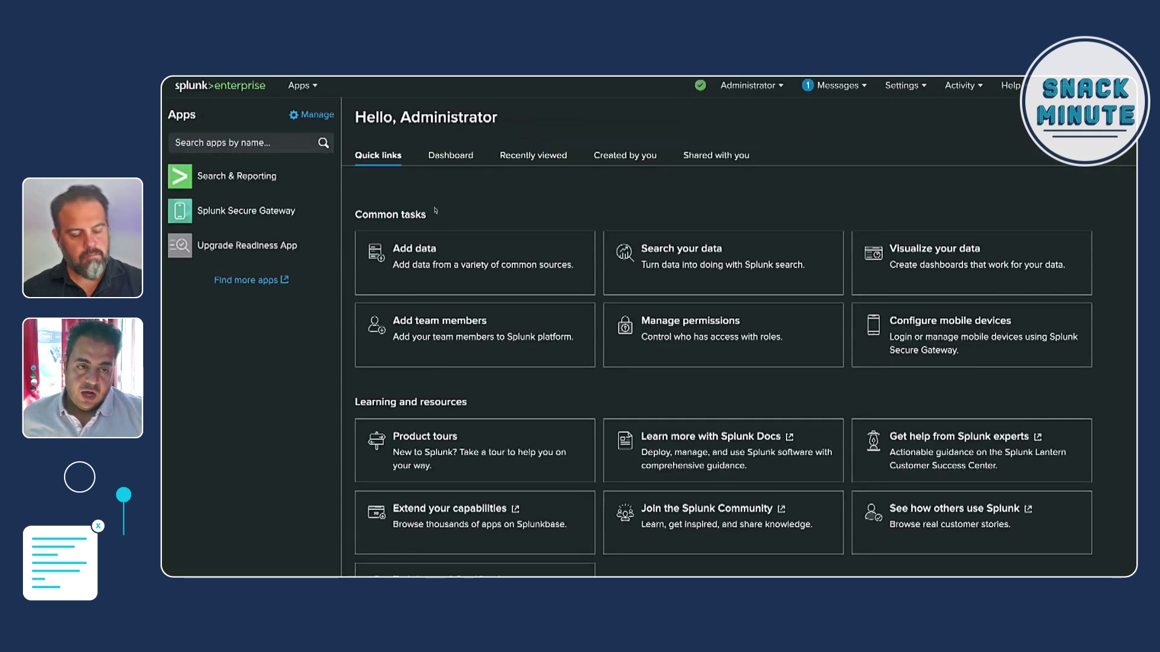
click(273, 176)
click(315, 180)
click(231, 241)
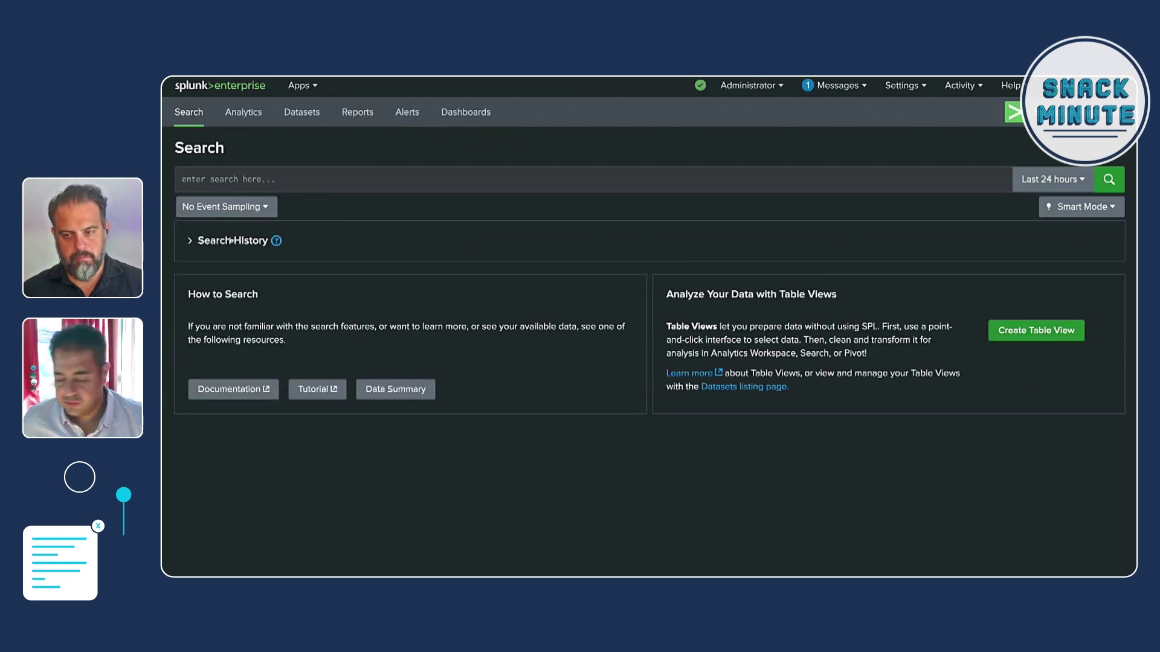
scroll(293, 260, down, 1)
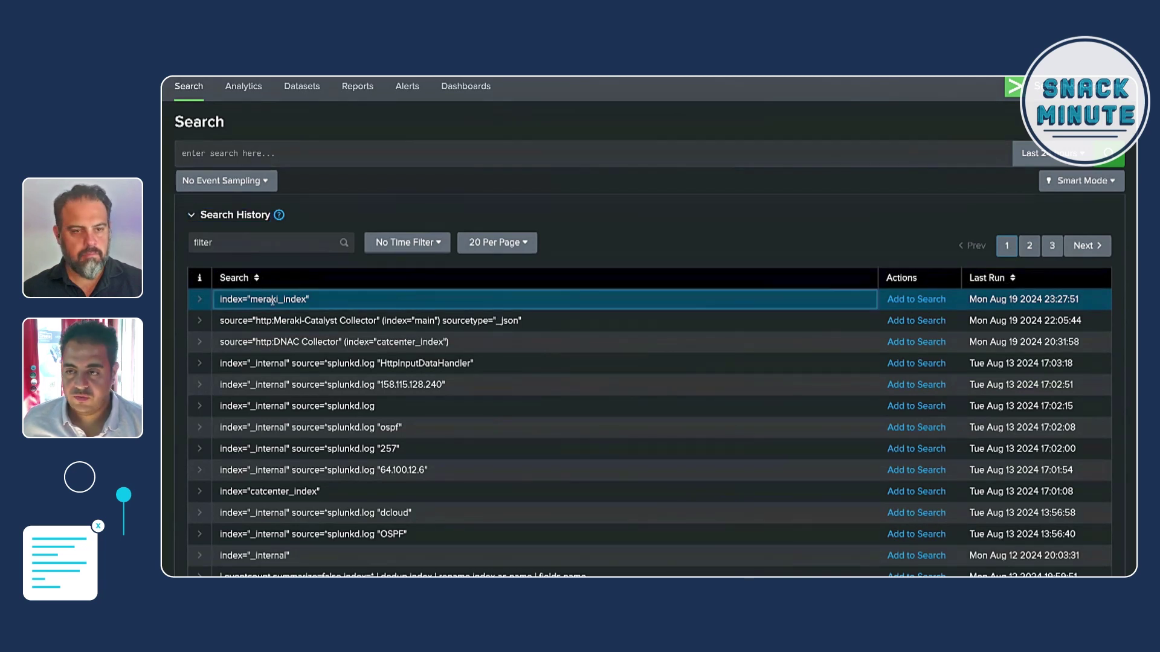
Copy the query index="meraki_index" from the search history and run it over the last 24 hours
drag(310, 300, 219, 300)
key(ctrl+c)
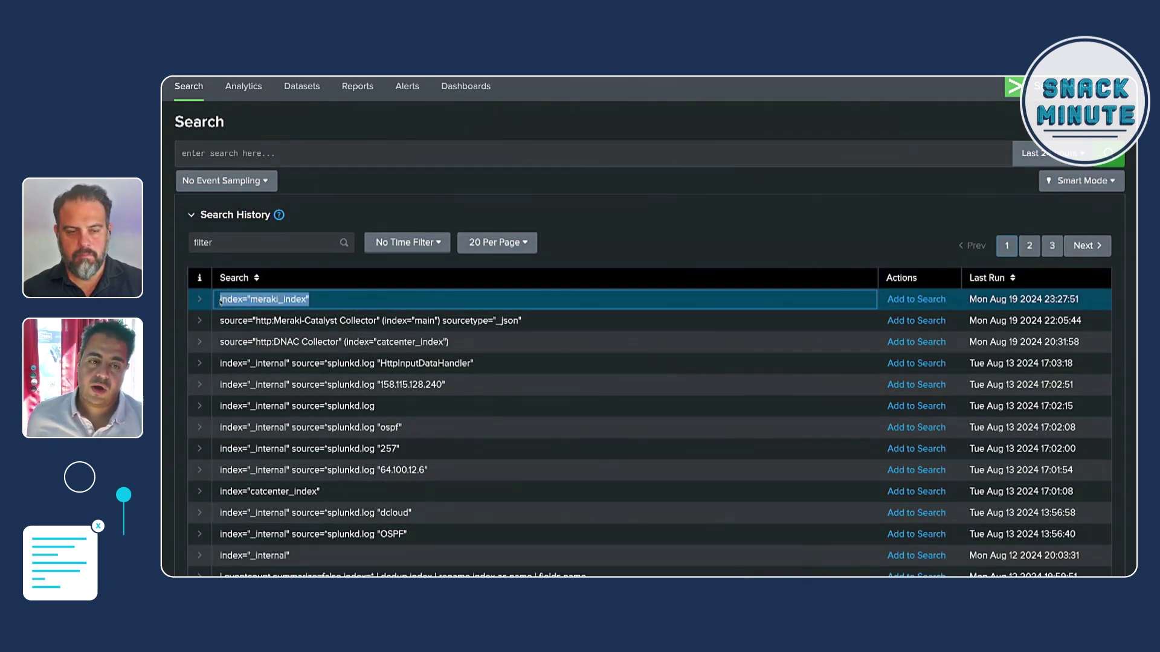
click(331, 150)
key(ctrl+v)
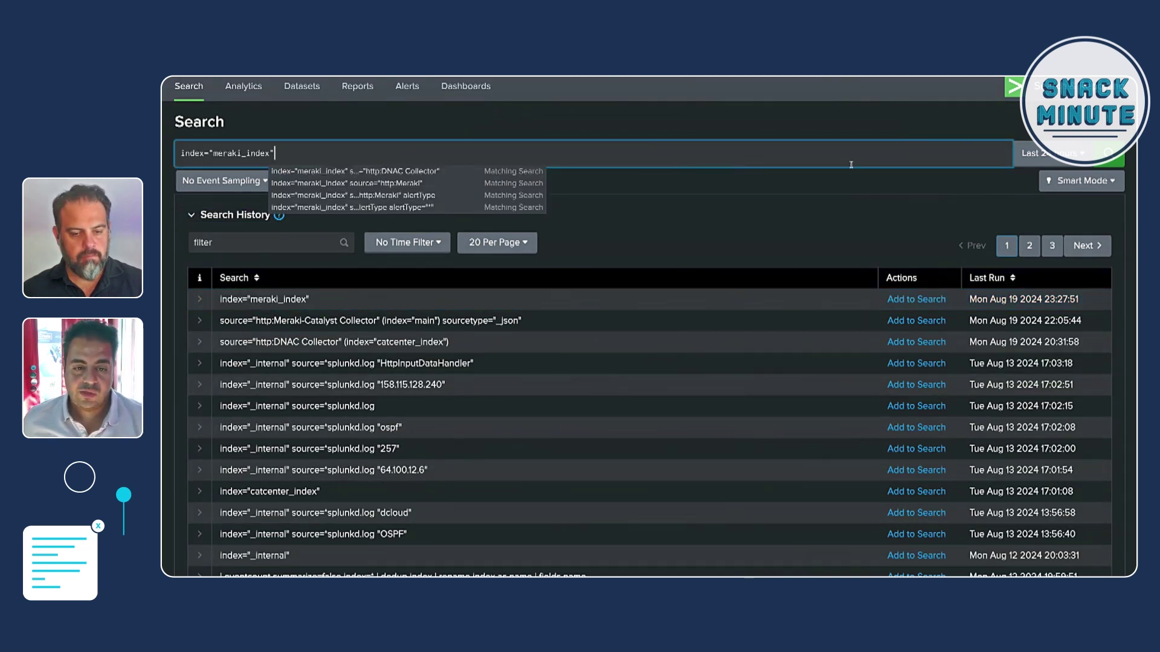
key(Escape)
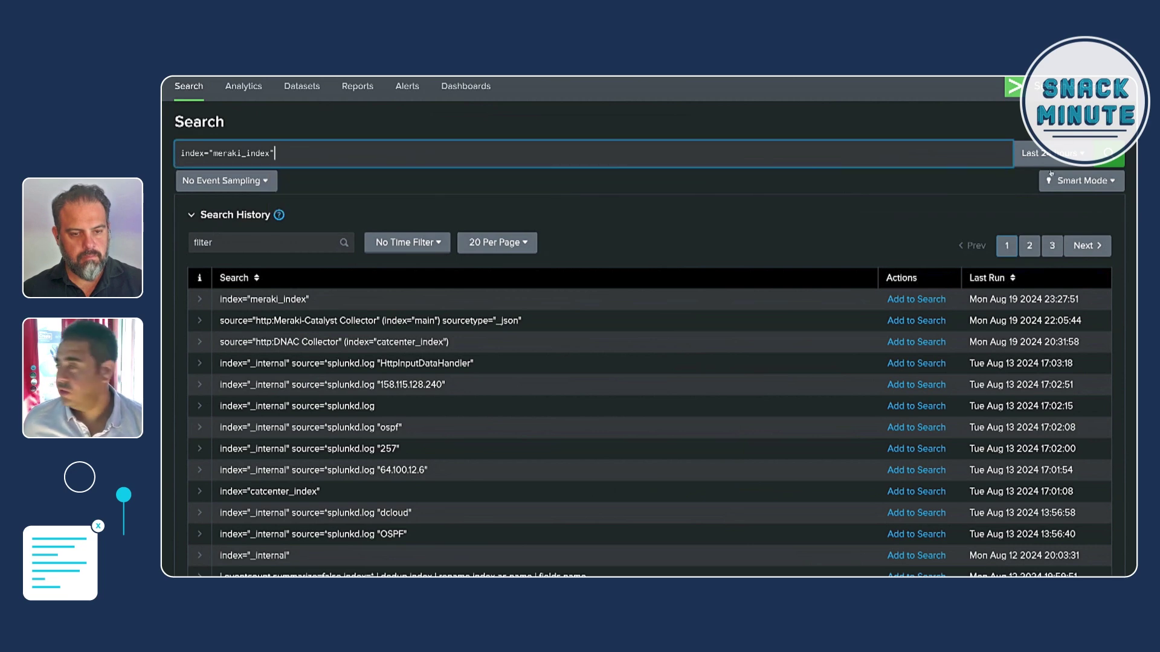
click(1108, 154)
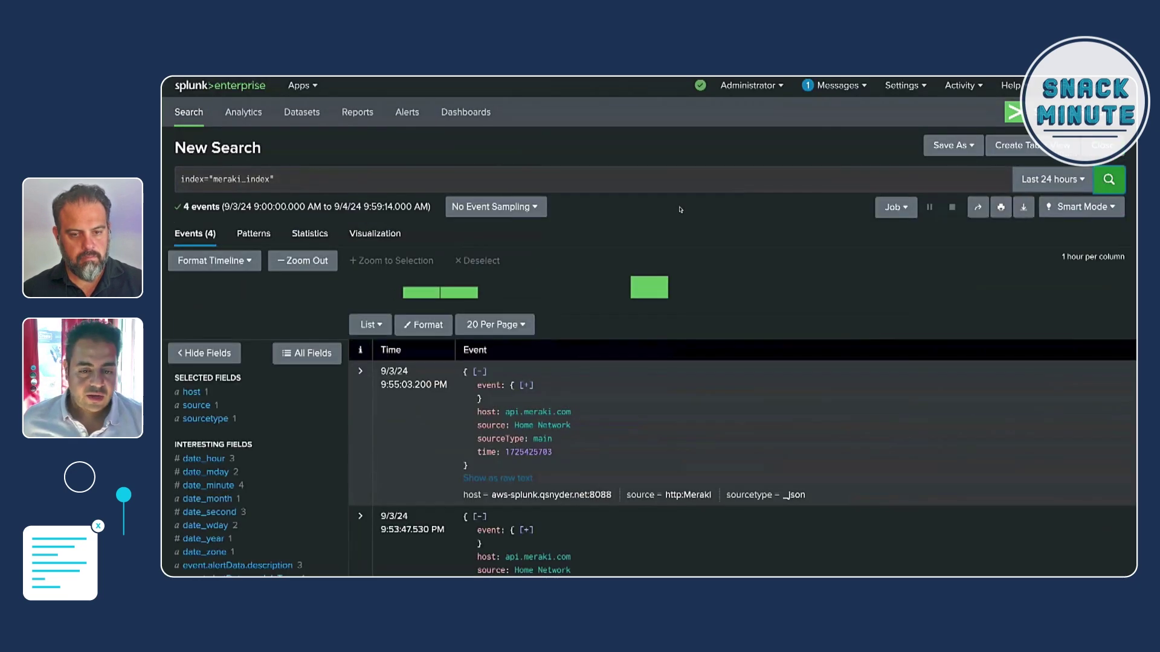
Expand the most recent Meraki event and examine its alert, device, network and organization fields through to the default fields
scroll(680, 210, down, 1)
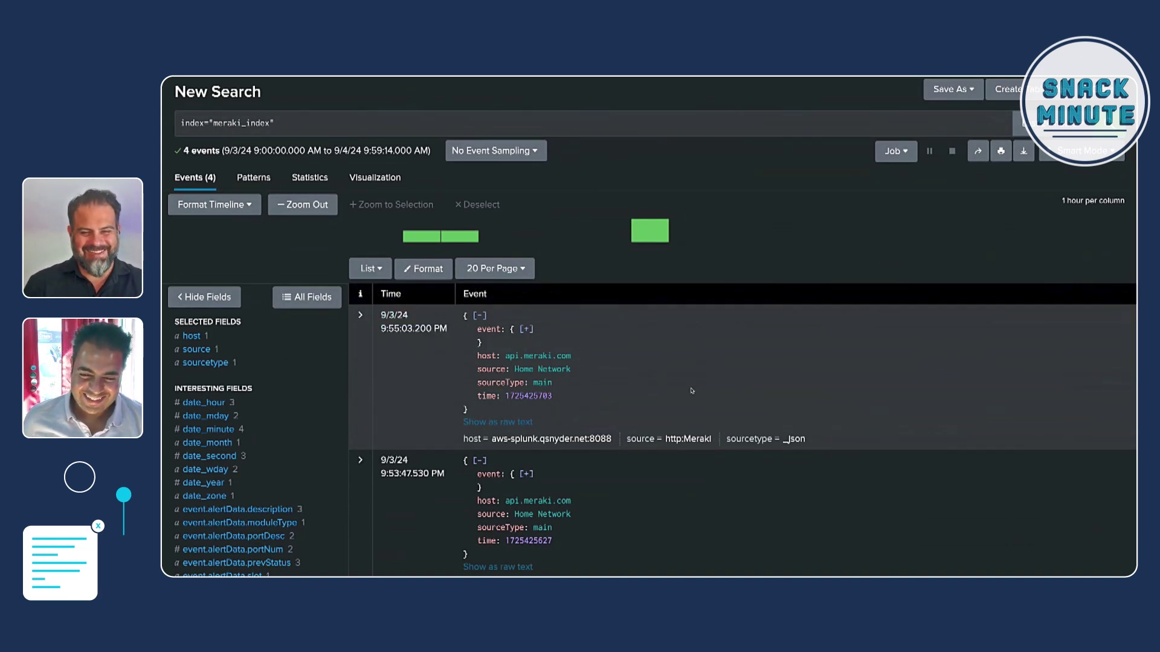
scroll(692, 391, down, 1)
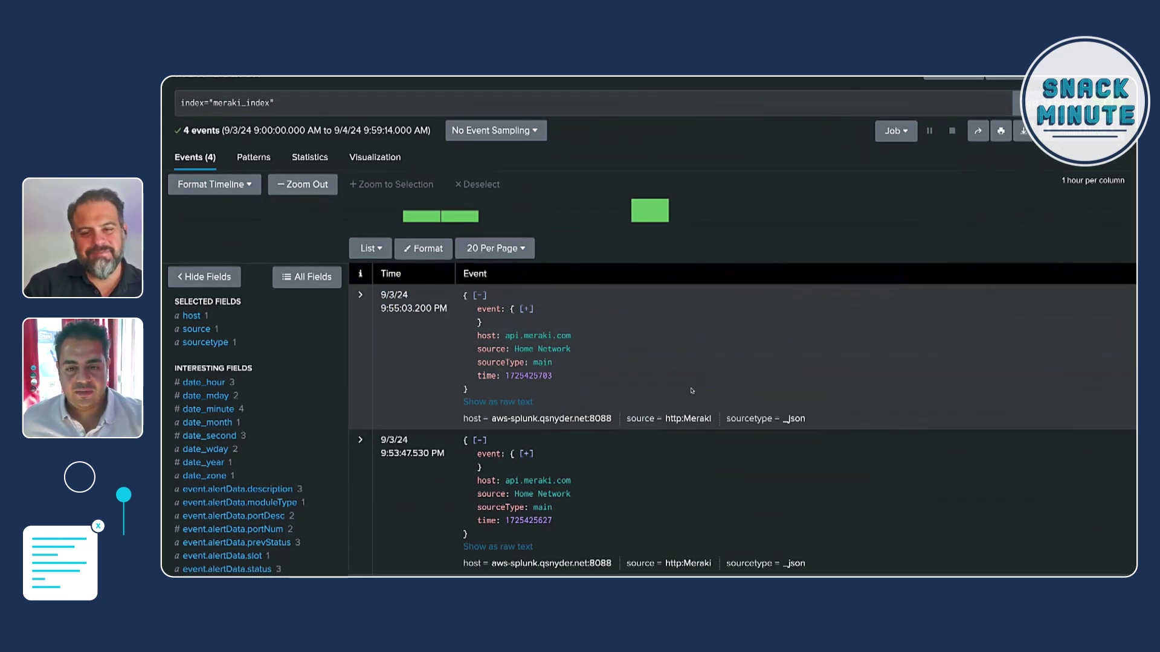
click(361, 296)
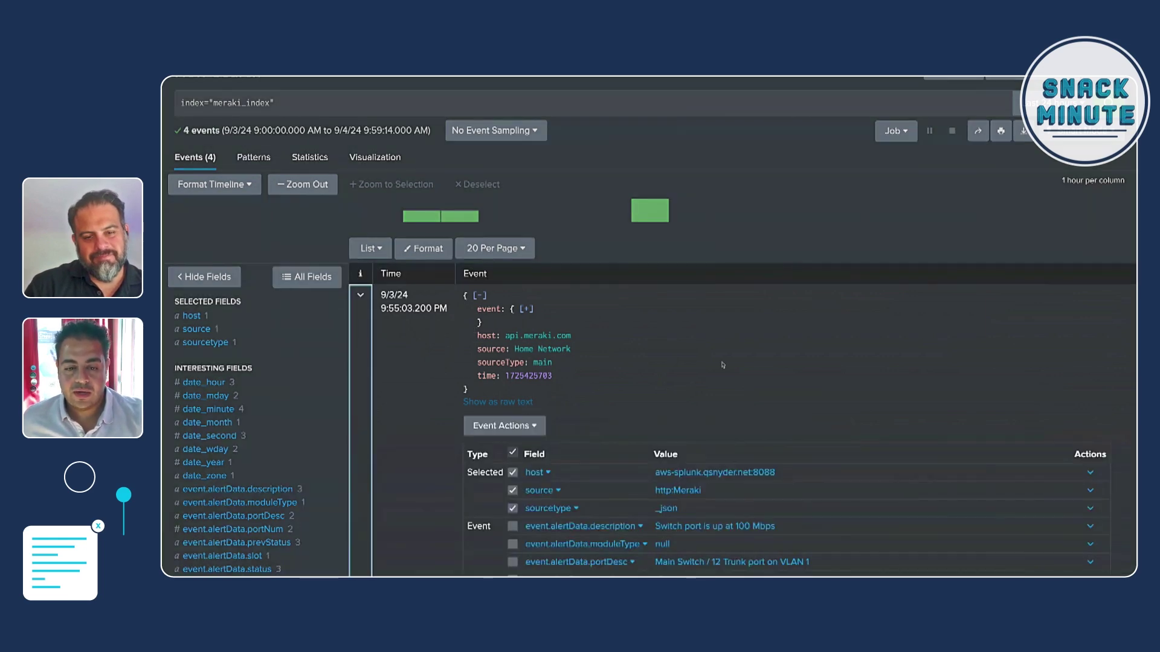
scroll(723, 365, down, 4)
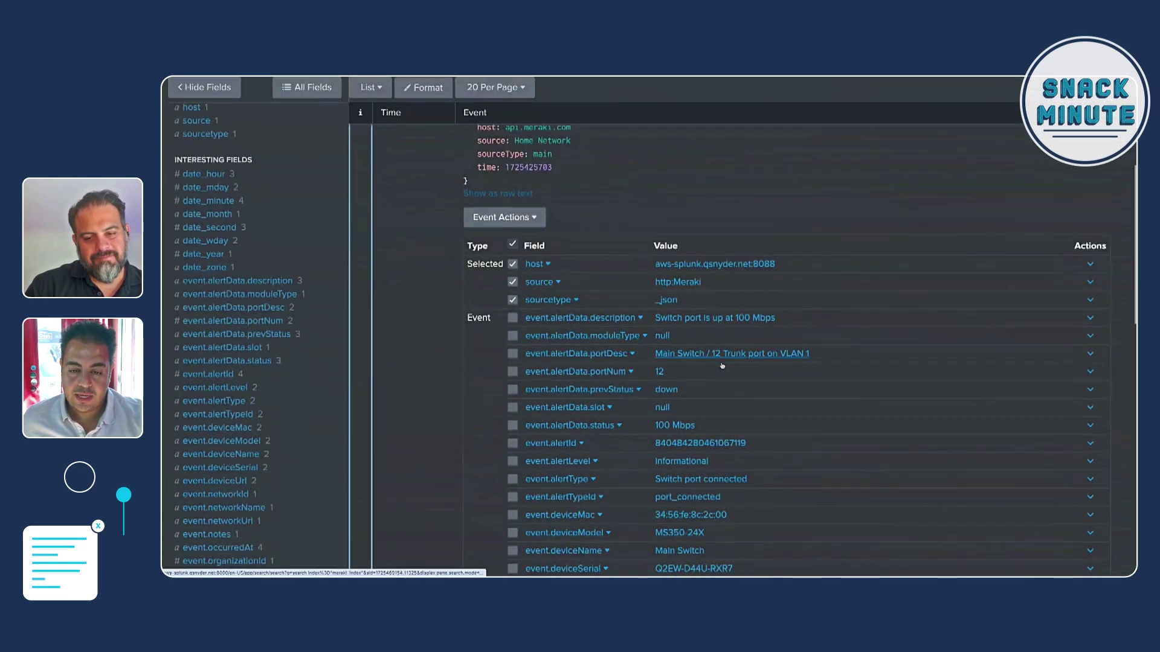
scroll(722, 364, down, 6)
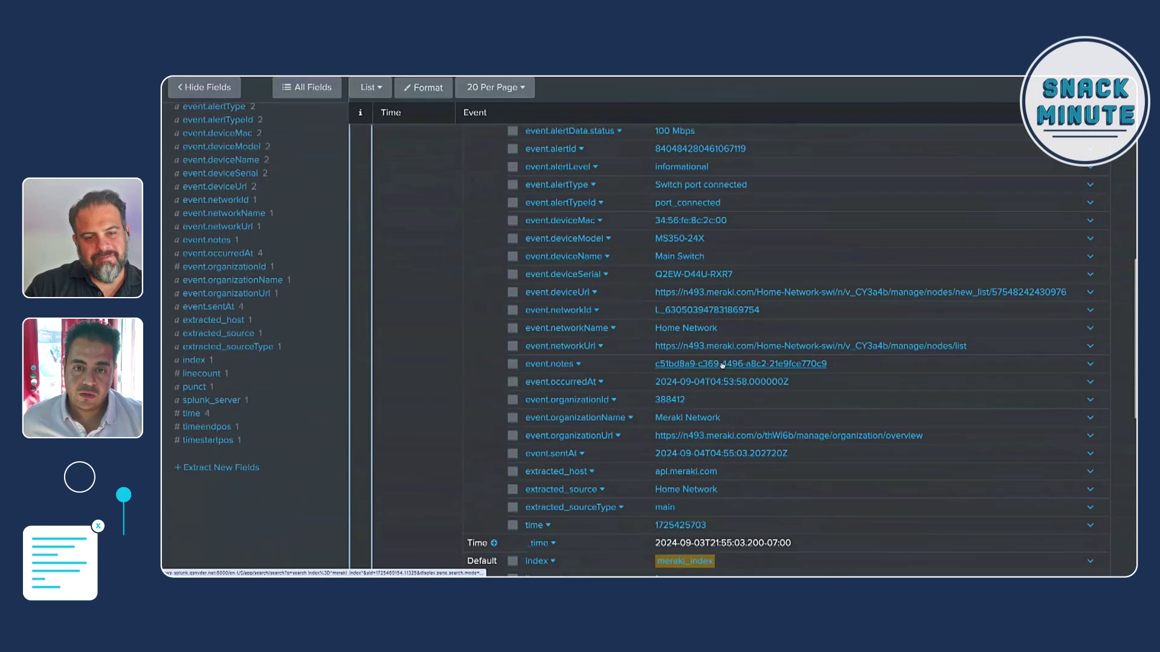
scroll(723, 365, up, 8)
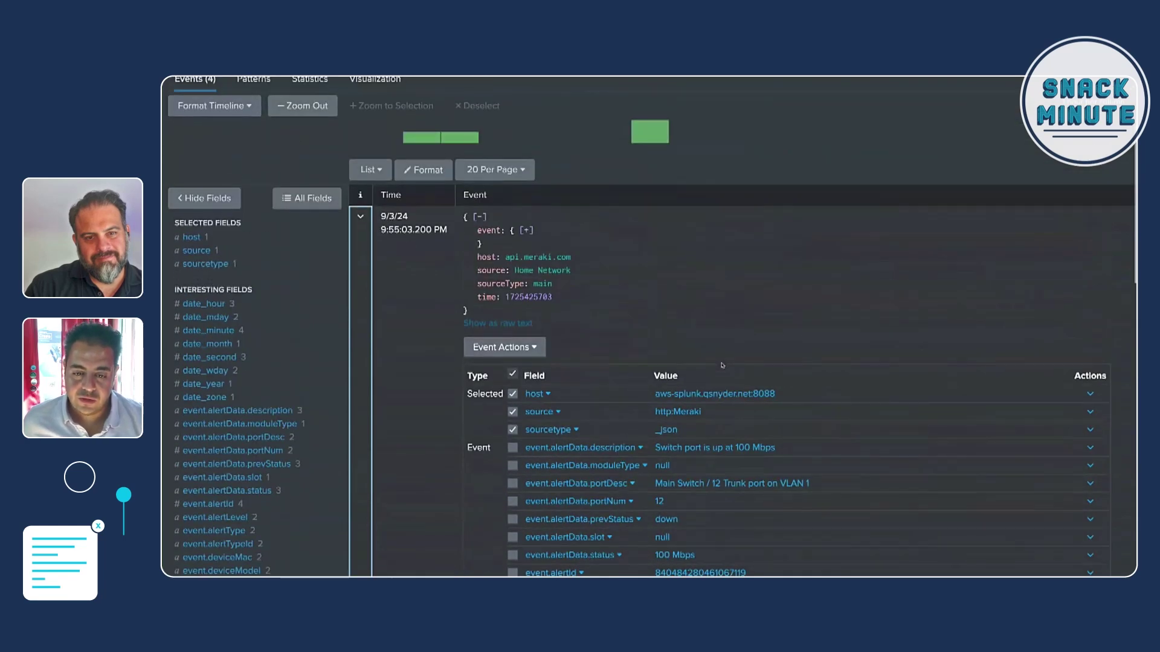
scroll(723, 365, down, 3)
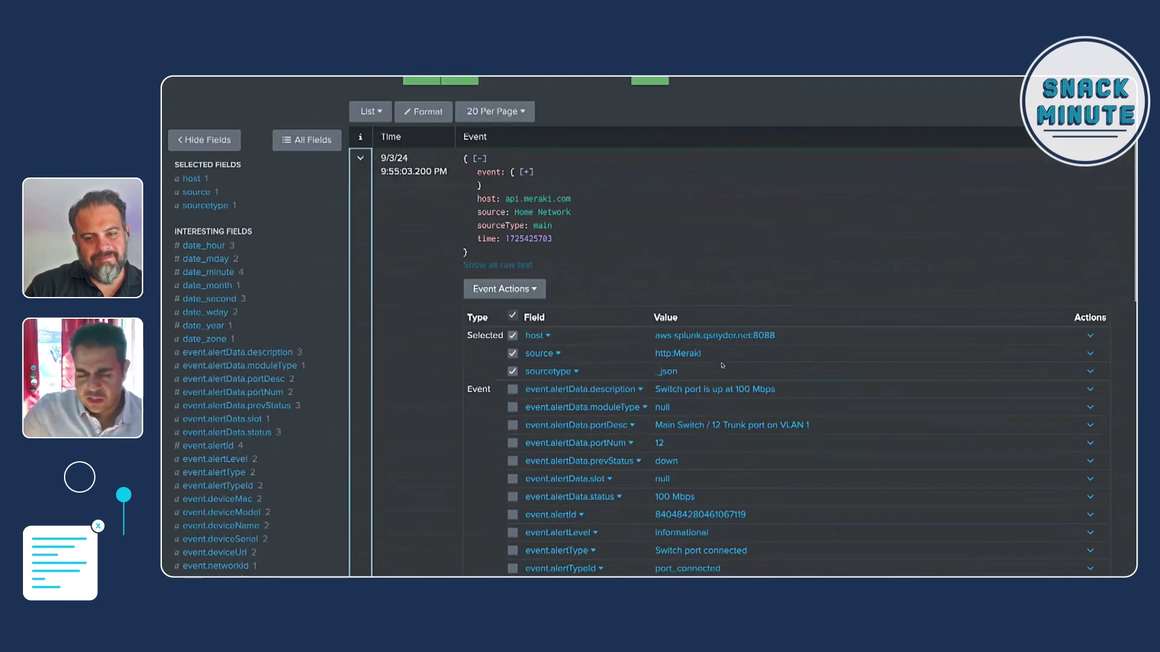
scroll(723, 364, up, 6)
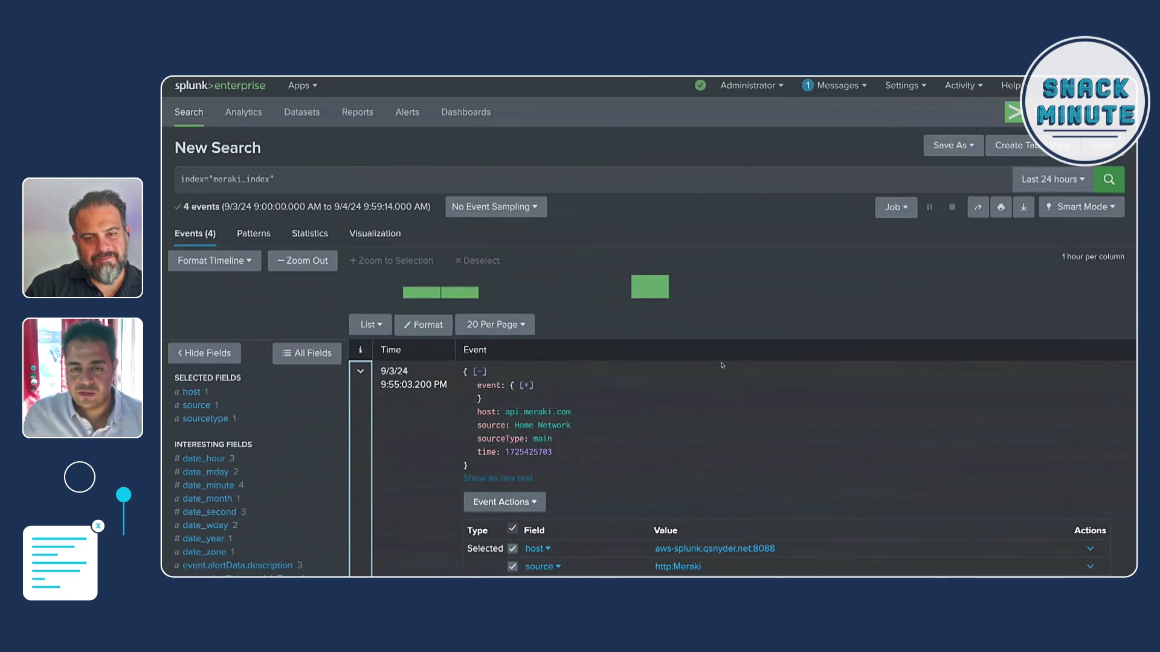
scroll(722, 364, down, 3)
scroll(723, 365, down, 7)
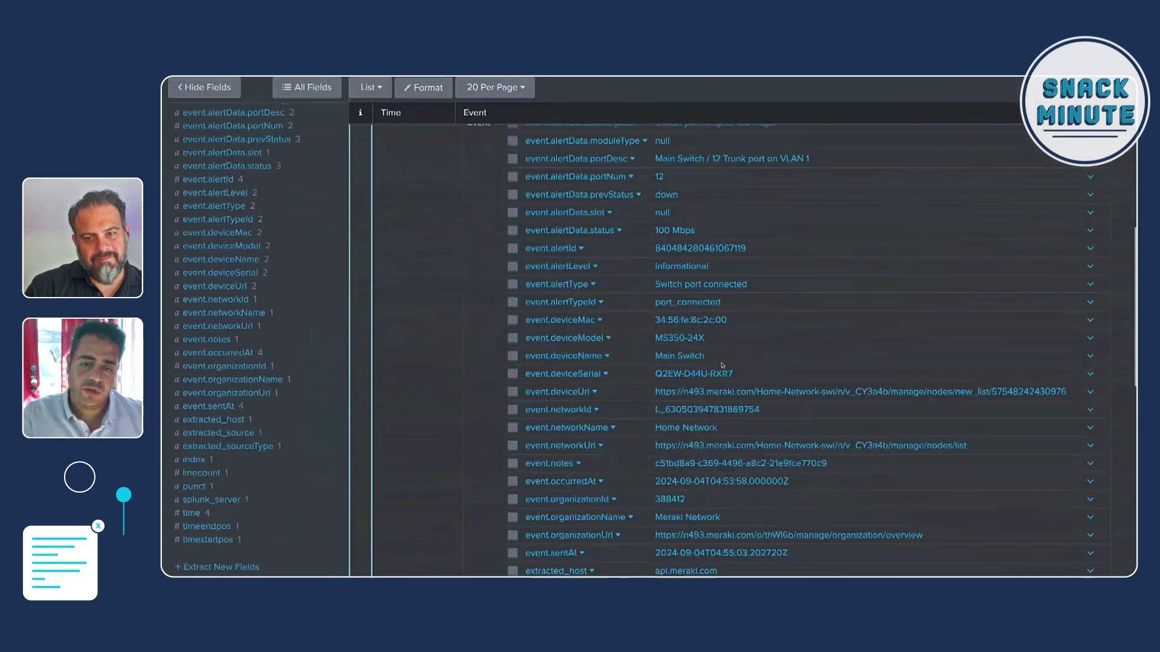
scroll(722, 365, down, 4)
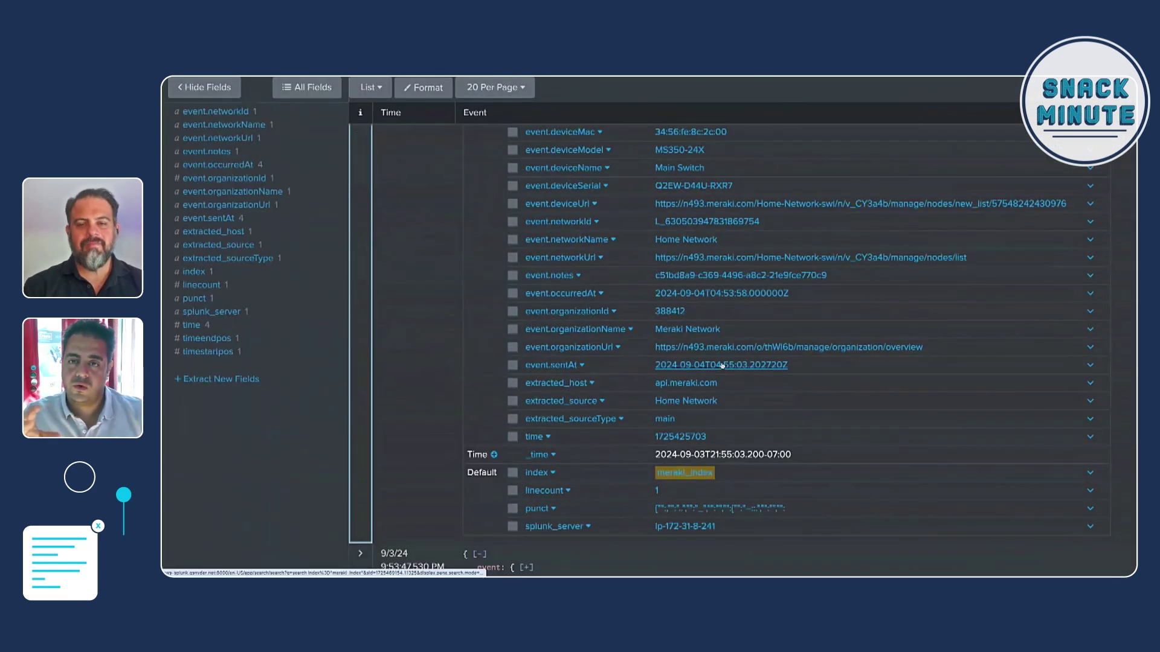